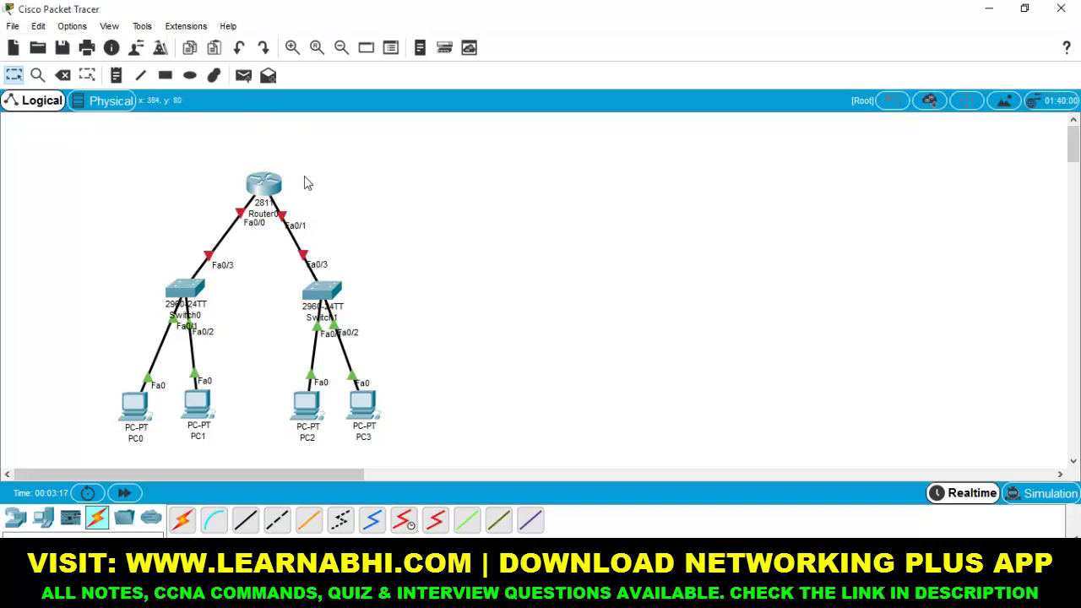
Open Router0's command line and enter global configuration mode using enable and configure terminal.
left_click(268, 185)
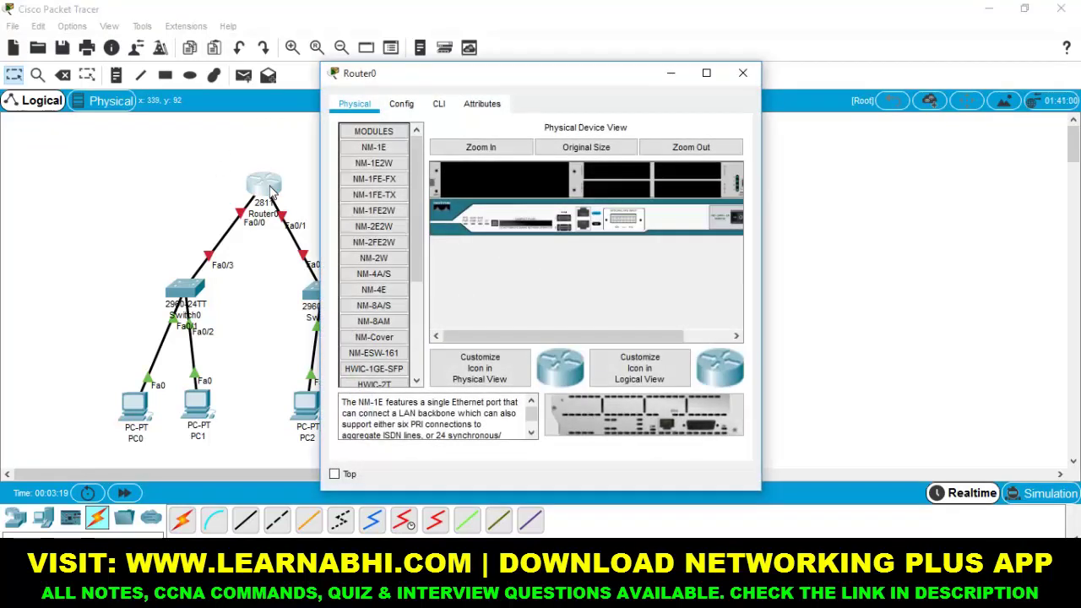
left_click(439, 105)
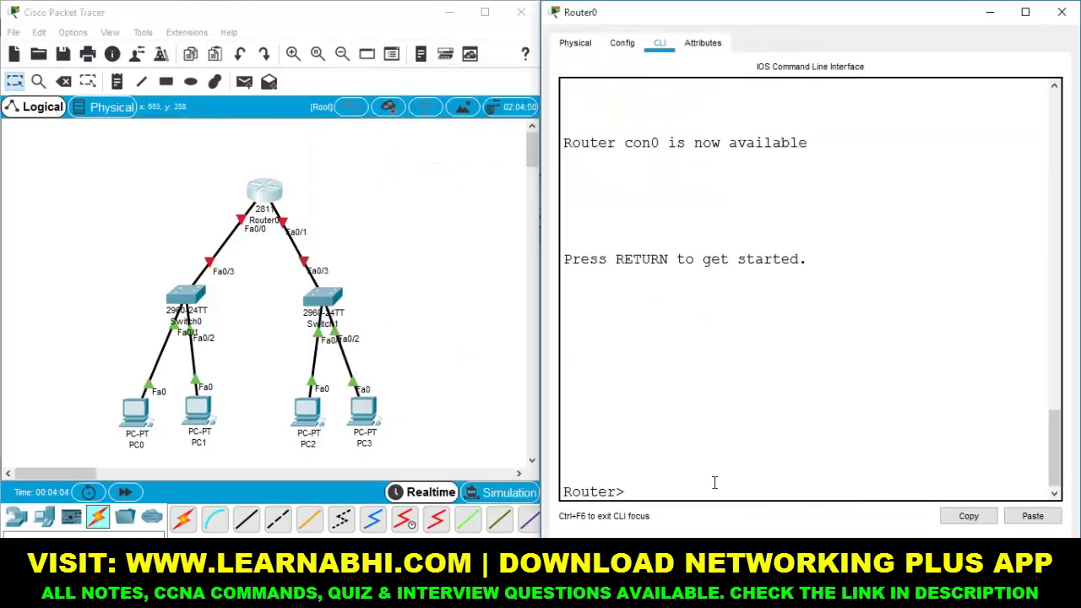
type("enable")
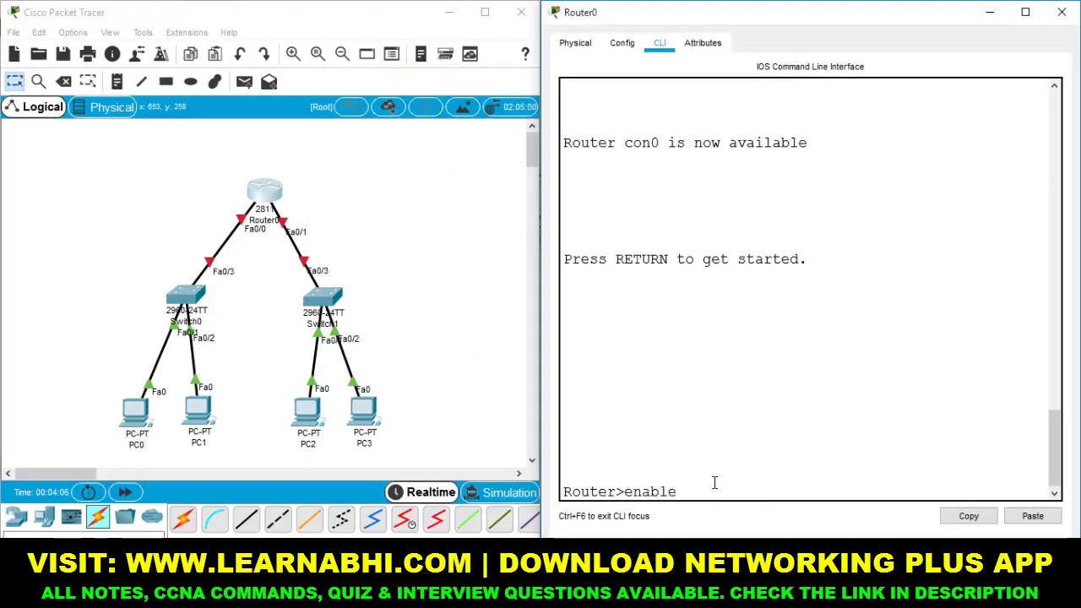
key("Return")
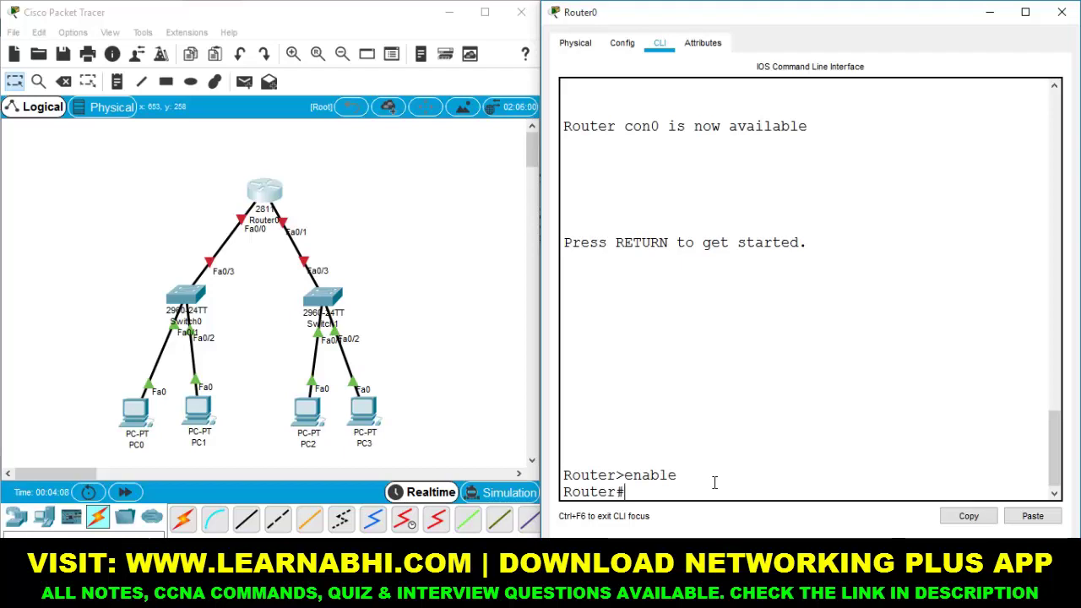
type("co")
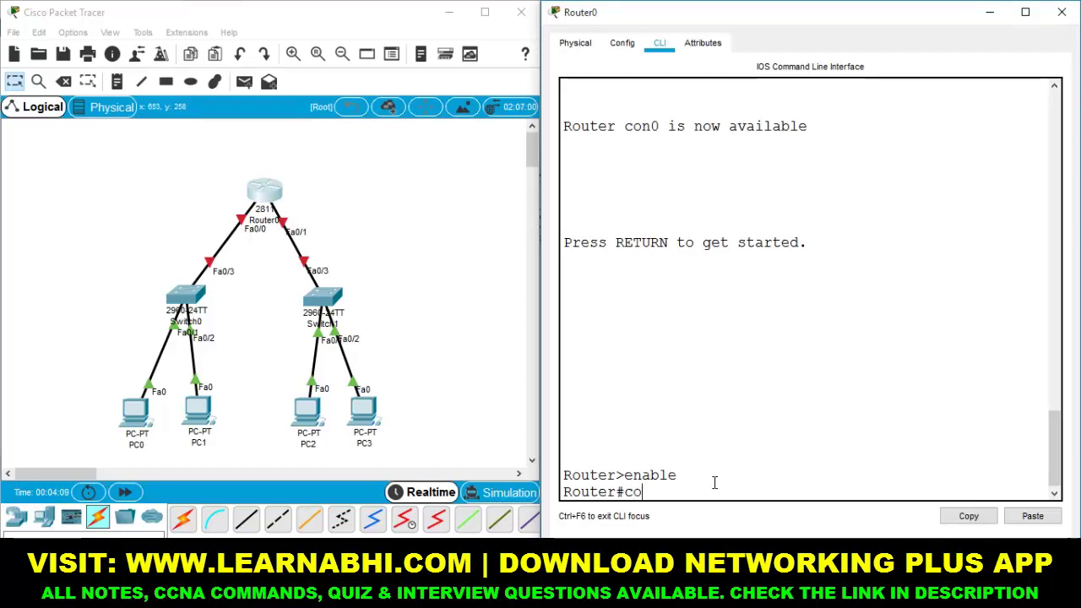
type("nfigure te")
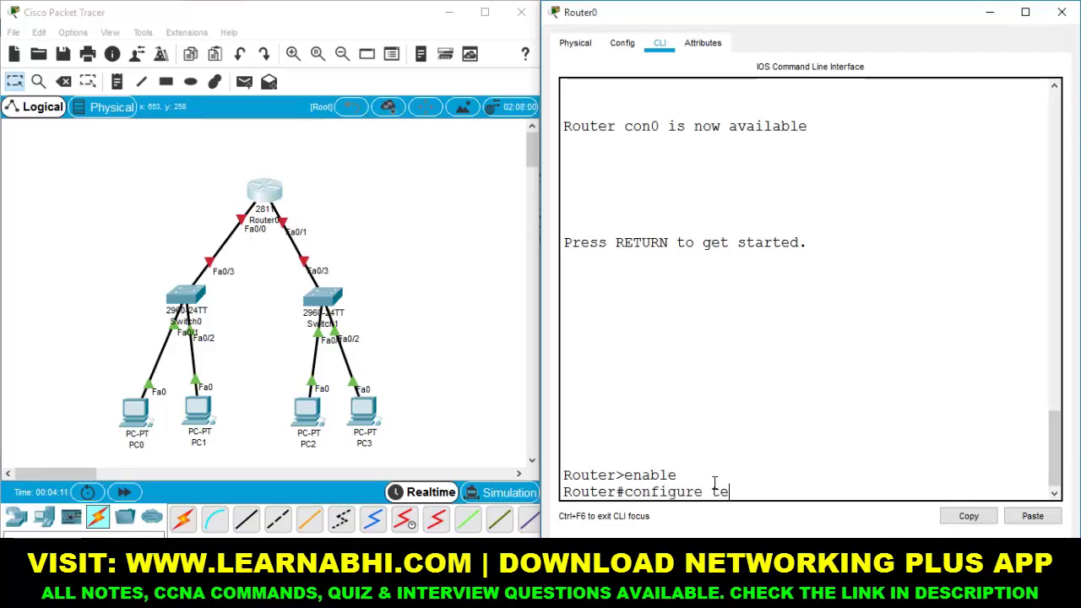
type("rminal")
key("Return")
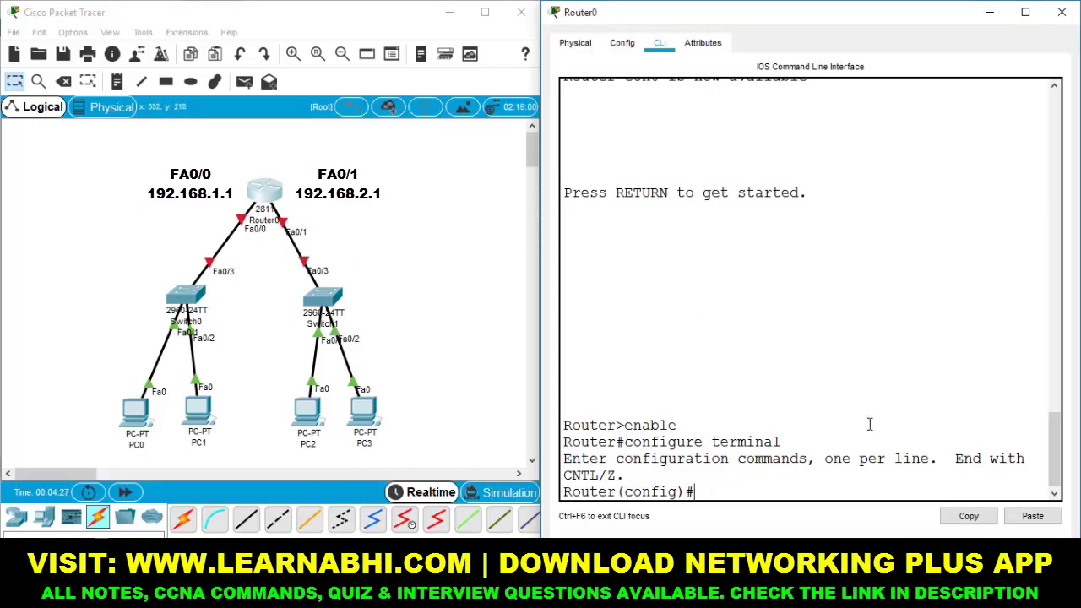
Assign IP address 192.168.1.1 with subnet mask 255.255.255.0 to Router0's fa0/0 interface.
type("interface fa0/")
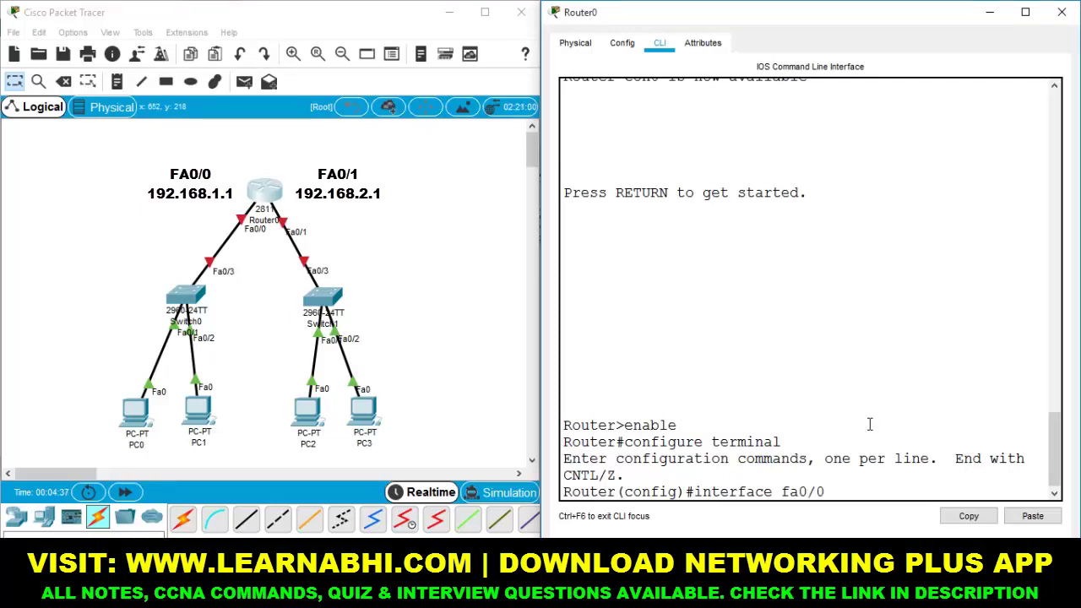
type("0")
key("Return")
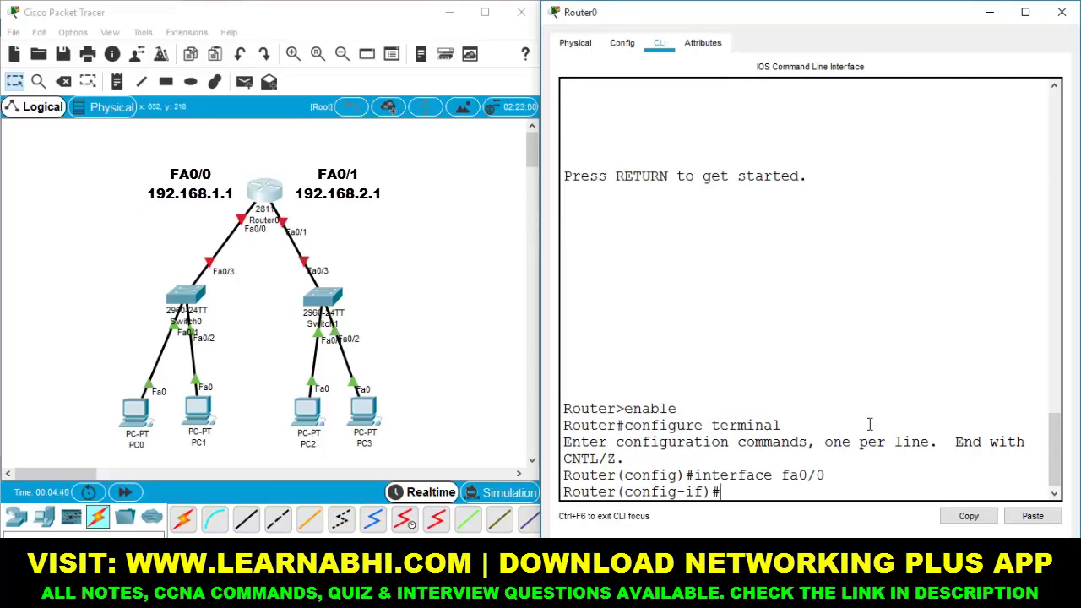
type("ip address 192.168")
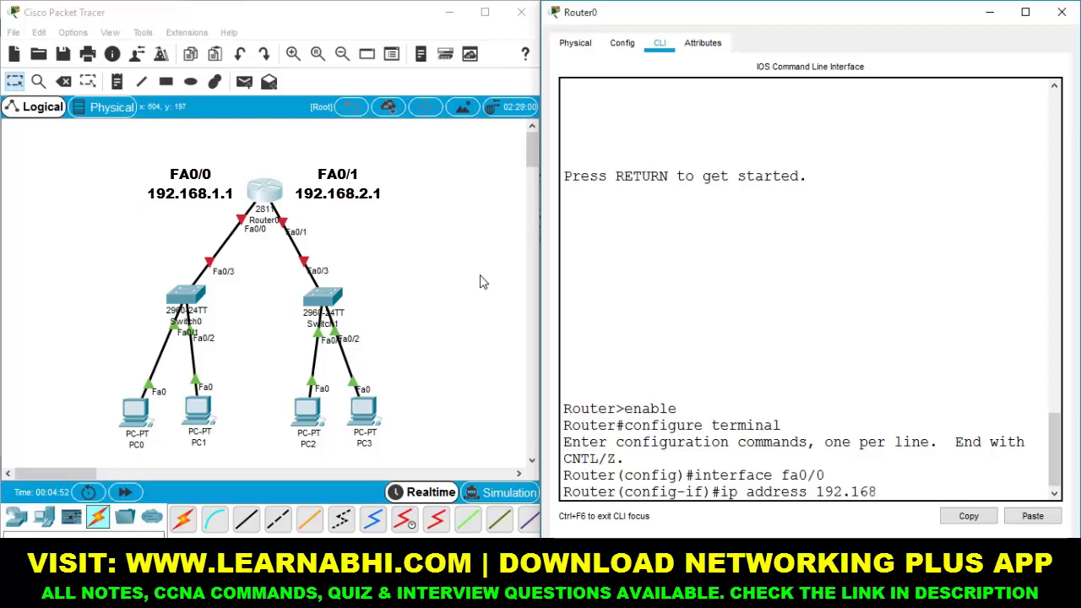
type(".1.1")
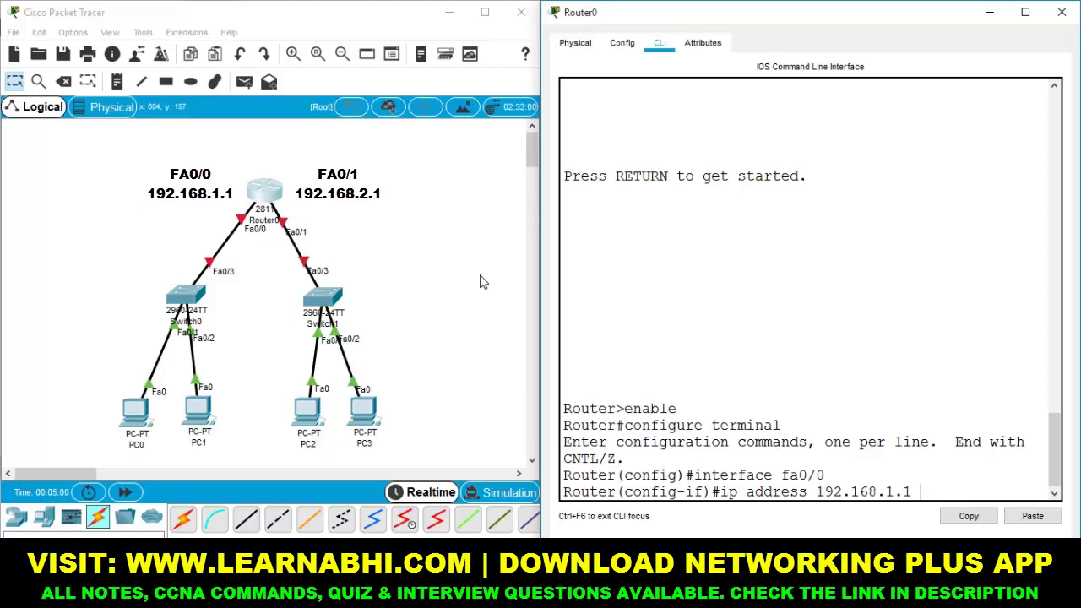
type("255.255.255.0")
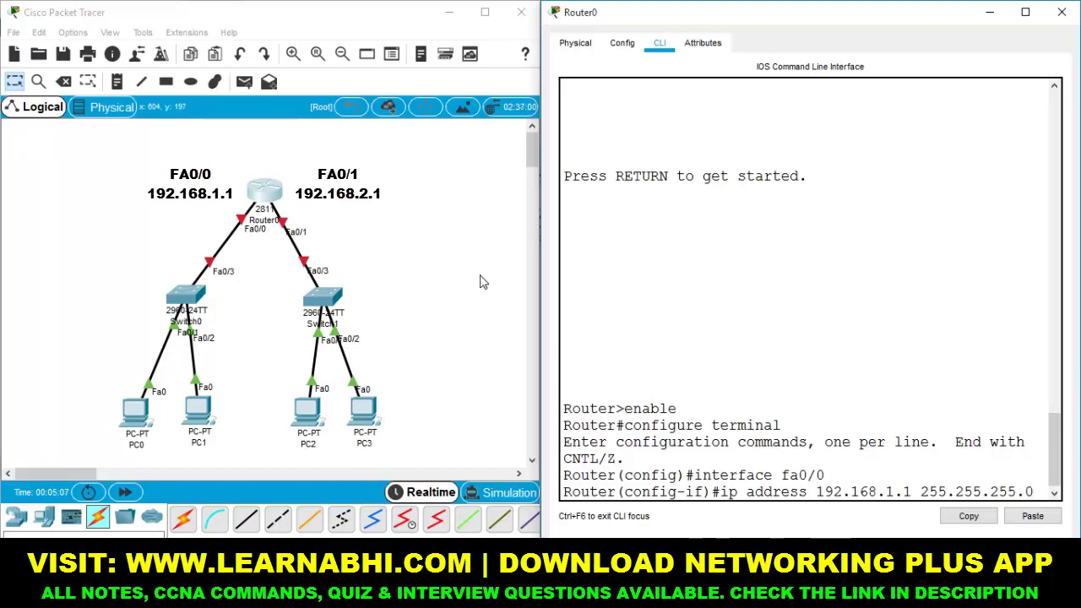
key("Return")
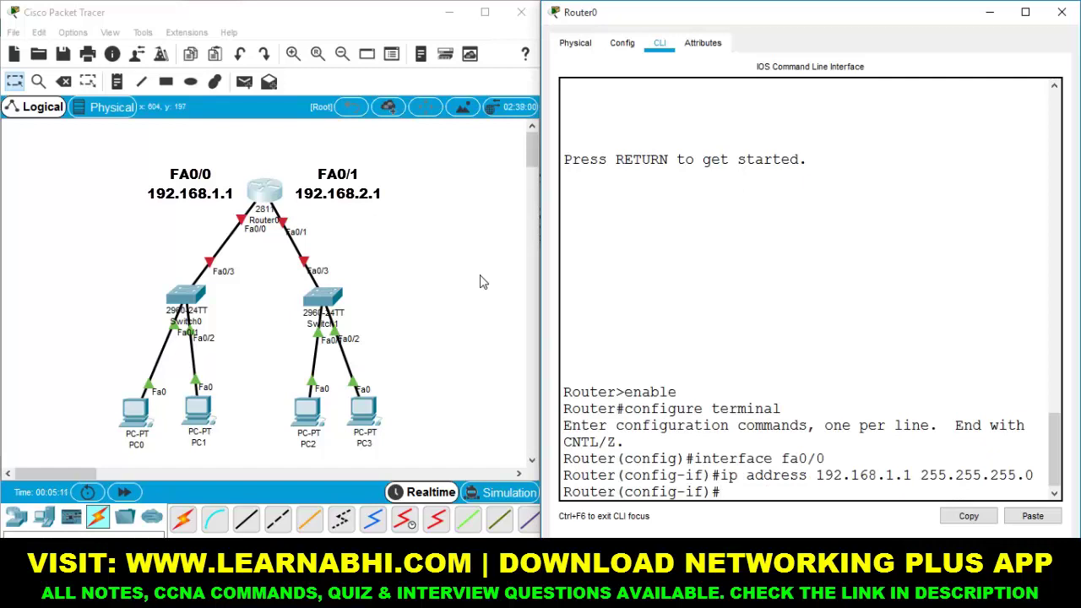
Activate the fa0/0 interface with no shutdown, check its state message, and exit to global configuration mode.
type("no shutdown")
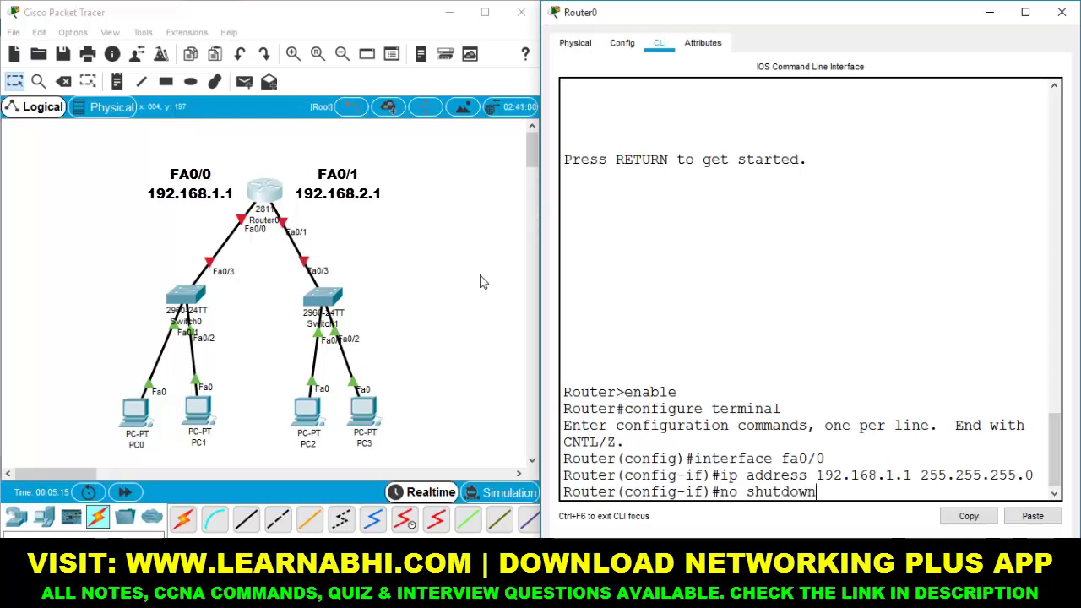
key("Return")
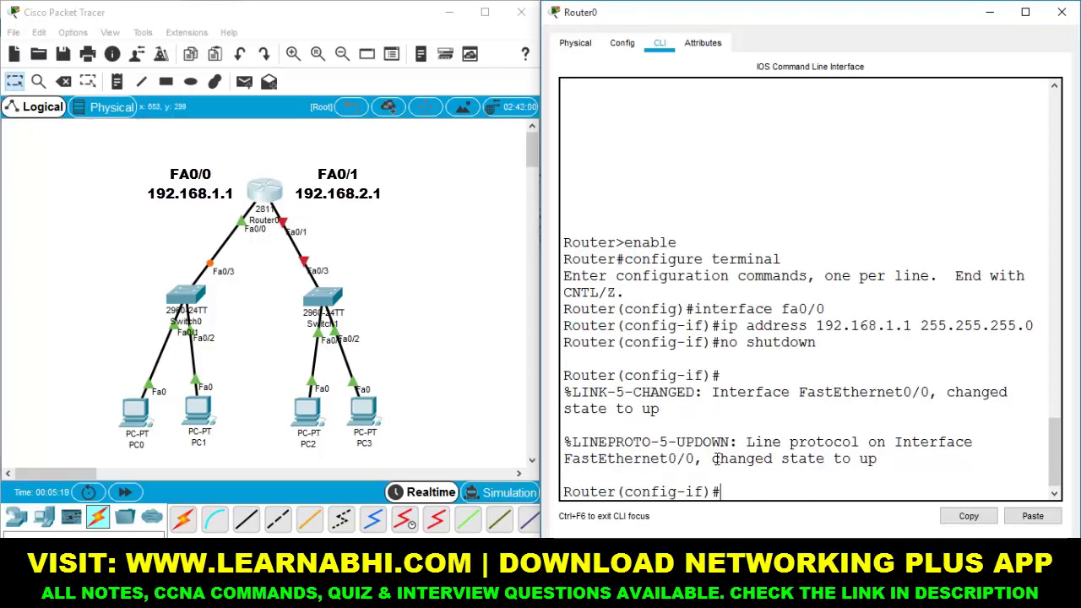
left_click_drag(712, 458, 885, 459)
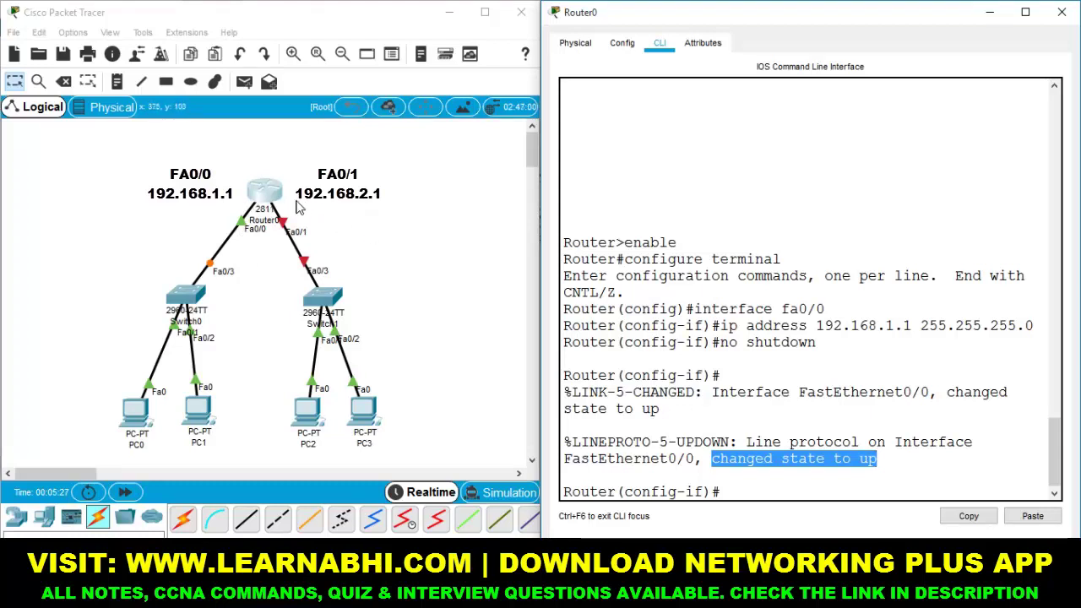
left_click(766, 489)
type("exit")
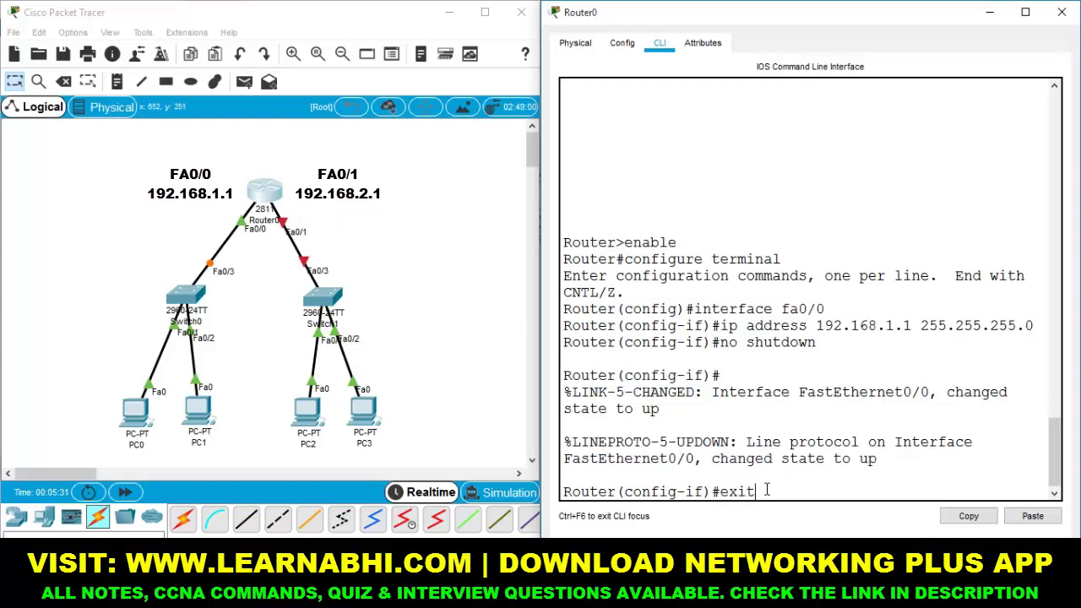
key("Return")
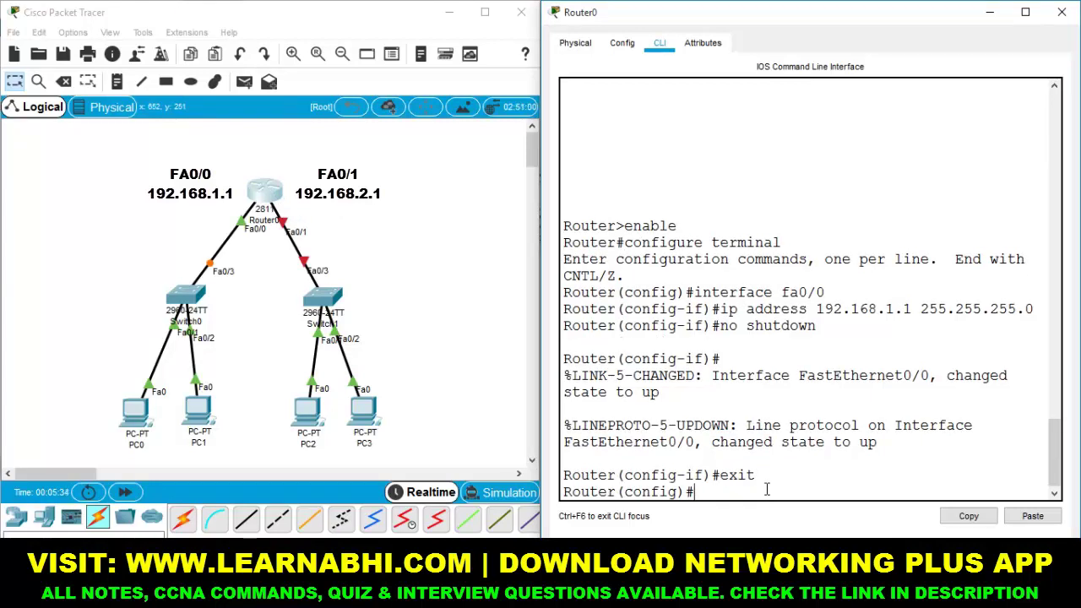
Assign IP address 192.168.2.1 with subnet mask 255.255.255.0 to Router0's fa0/1 interface.
type("interfa")
key("BackSpace")
type("face fa0/1")
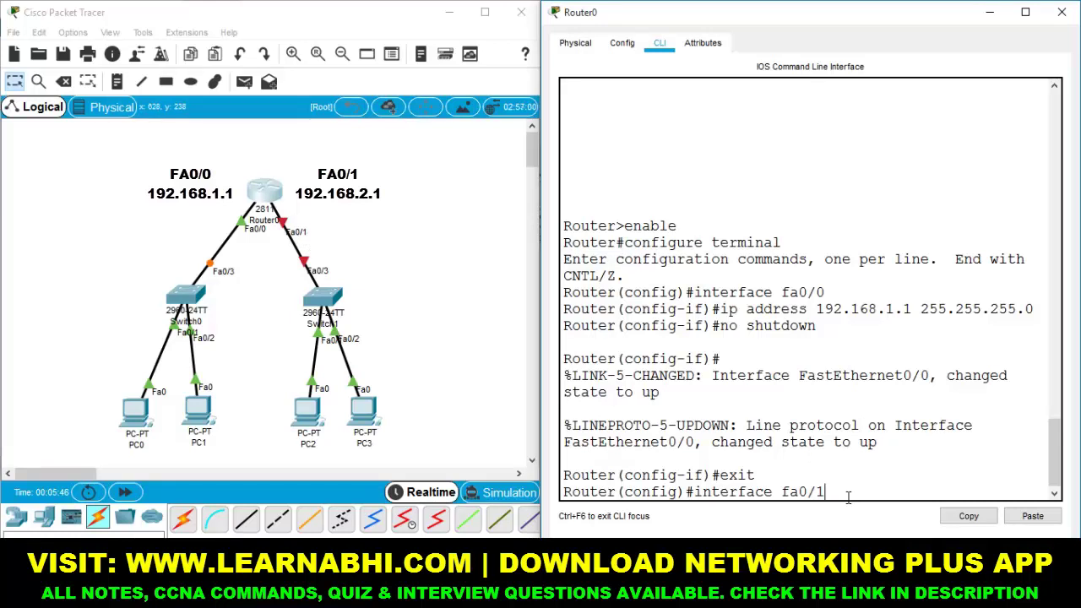
key("Return")
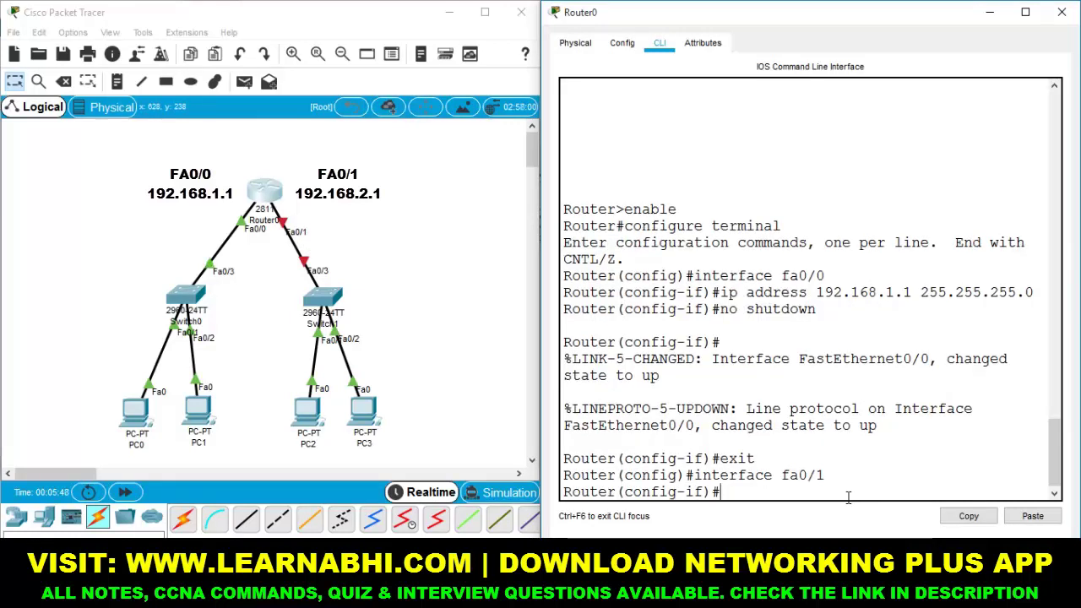
type("ip address")
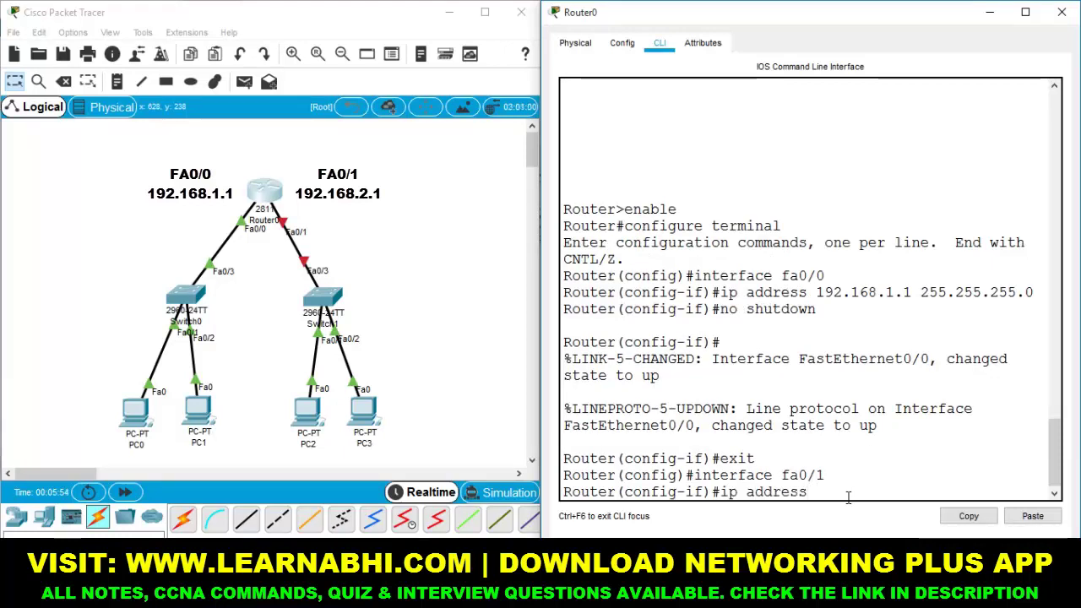
type(" 19")
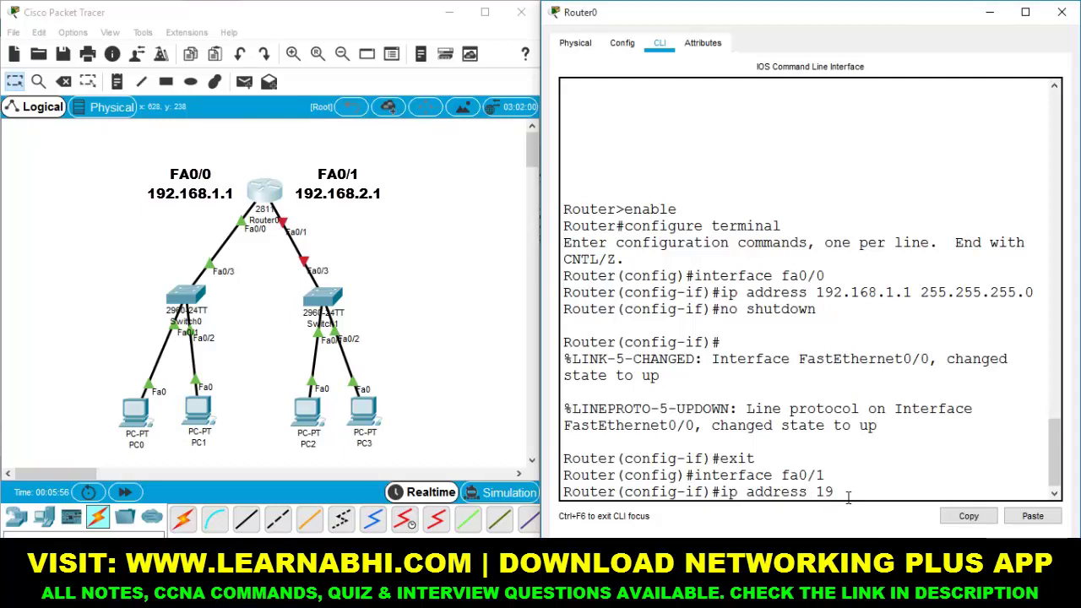
type("2.168.2.1 255.255.255.0")
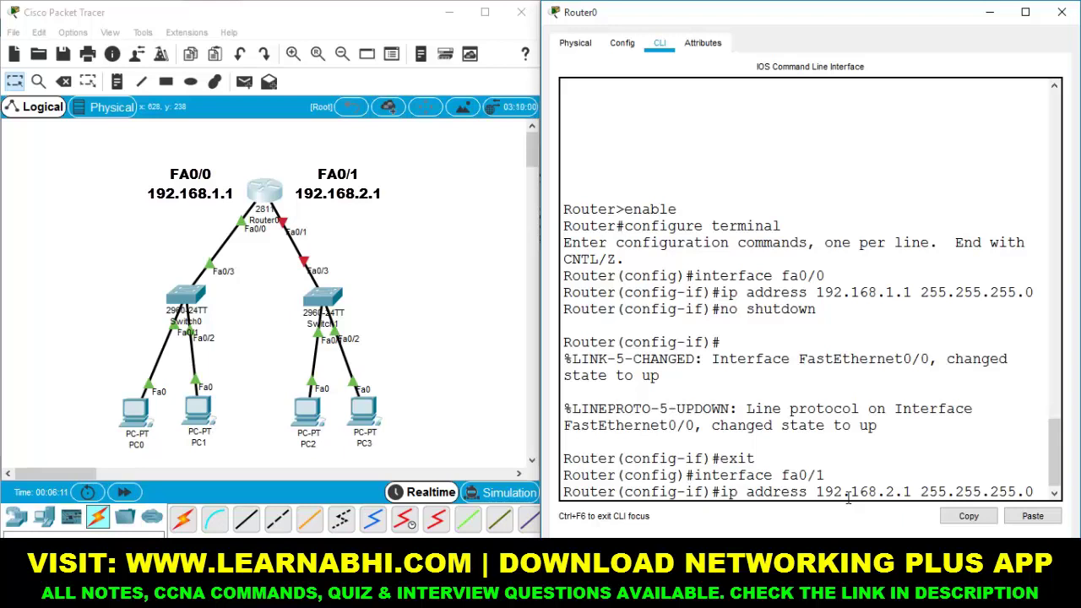
key("Return")
Activate the fa0/1 interface with no shutdown and check its state message.
type("no shutdown")
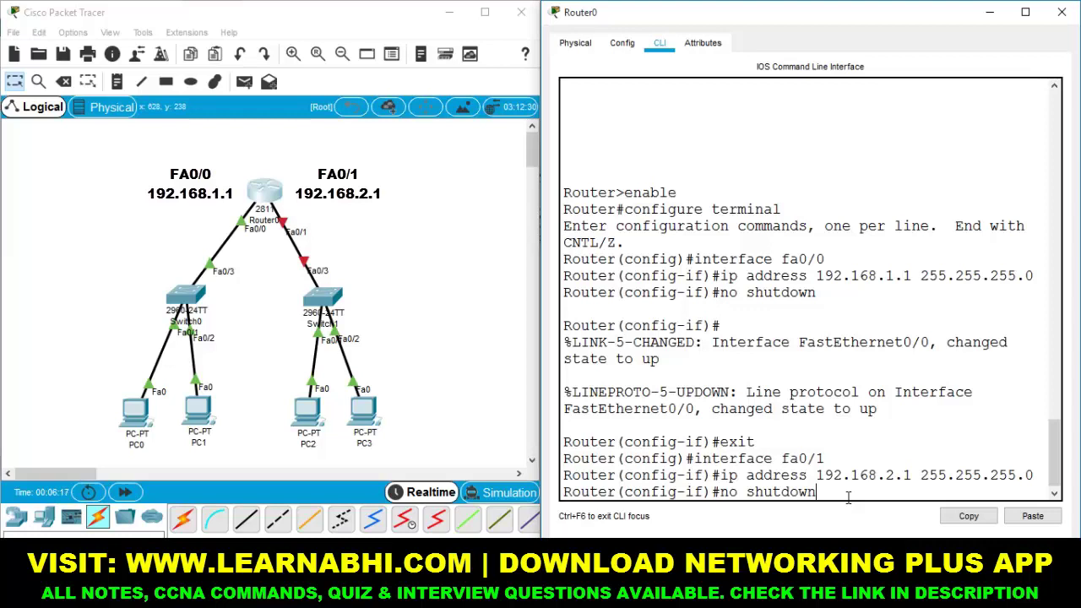
key("Return")
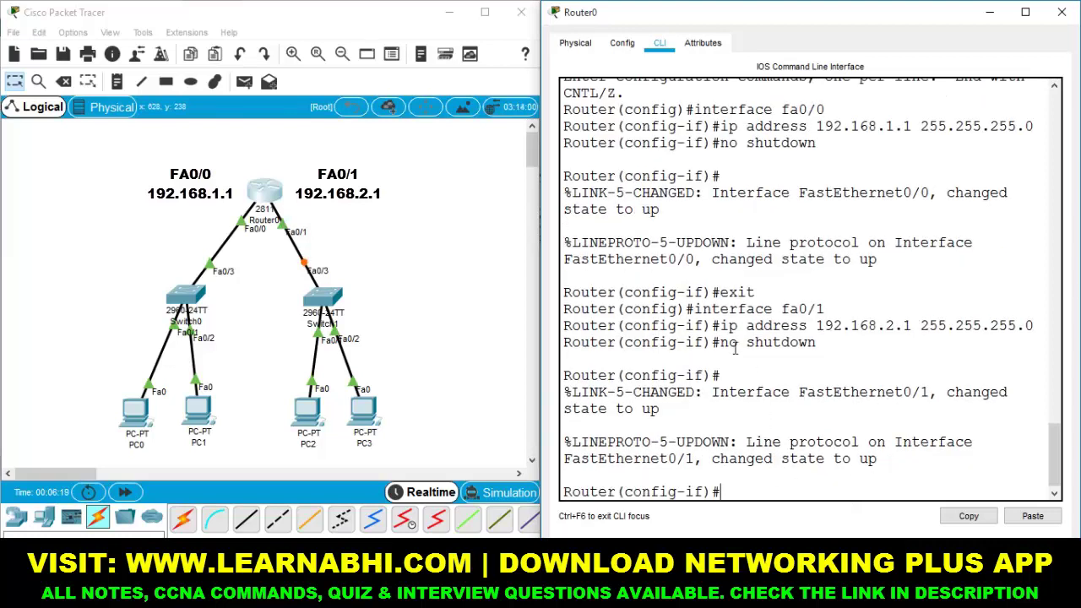
left_click_drag(719, 342, 854, 340)
left_click(851, 340)
left_click_drag(714, 456, 878, 459)
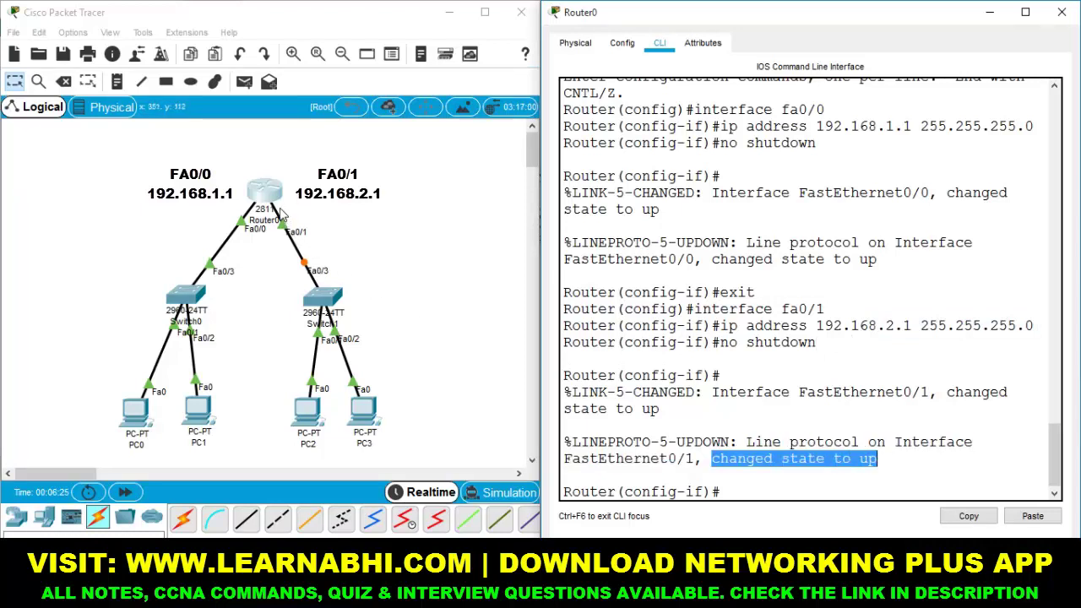
left_click(753, 491)
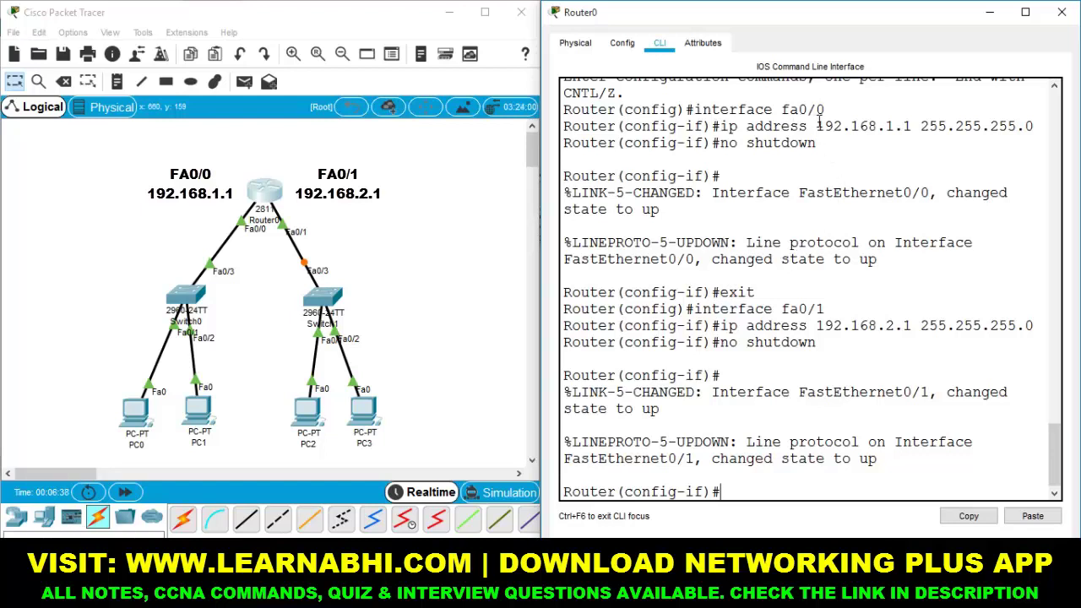
Compare the network portions of the IP addresses entered for fa0/0 and fa0/1 in the command history.
left_click_drag(818, 126, 899, 124)
left_click_drag(816, 125, 903, 125)
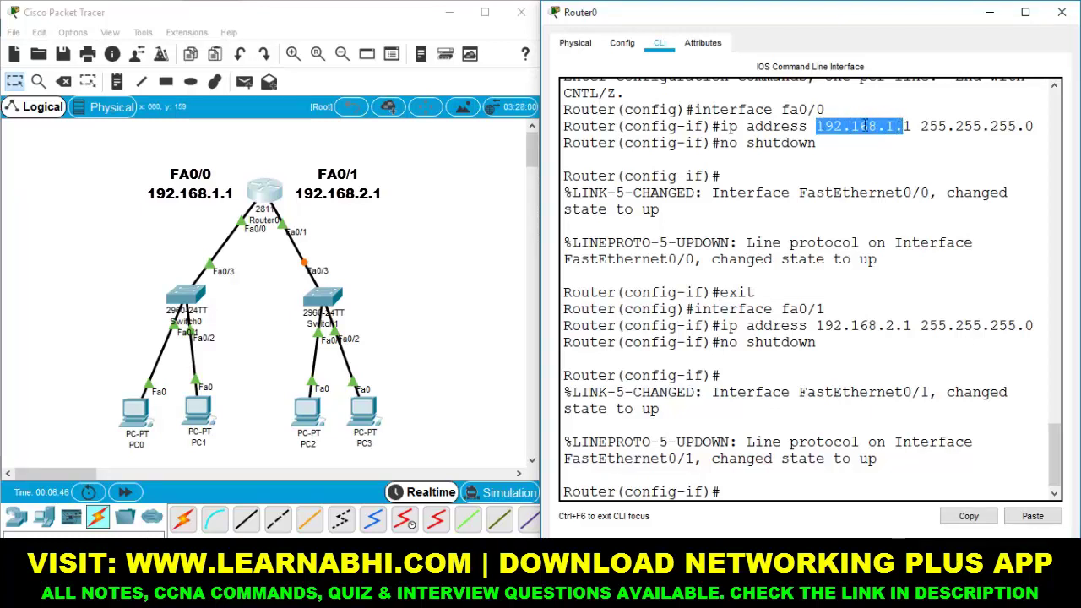
left_click(878, 125)
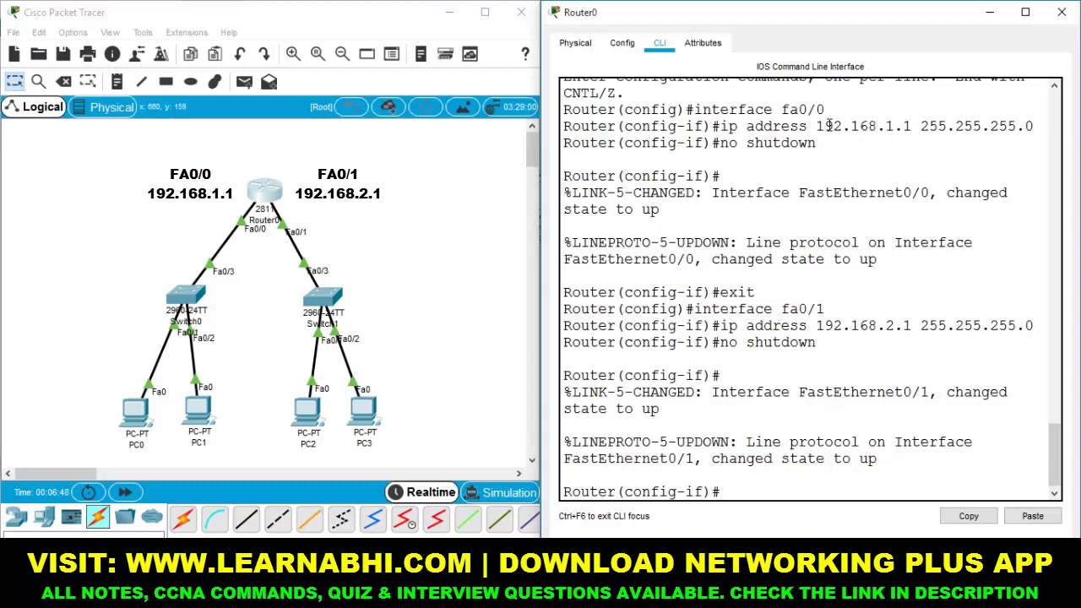
left_click_drag(819, 126, 897, 125)
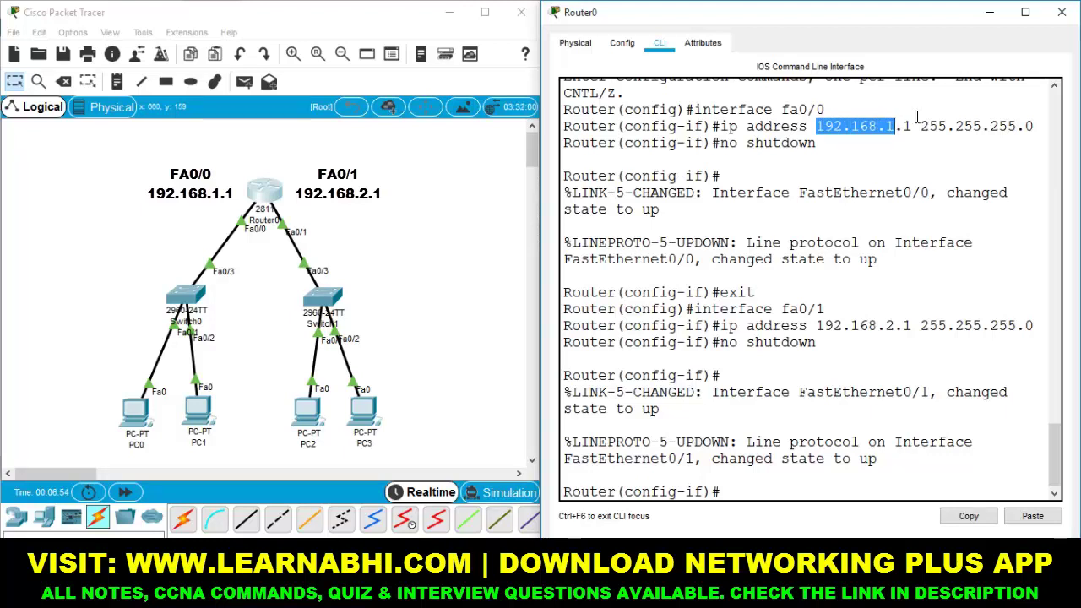
left_click(917, 116)
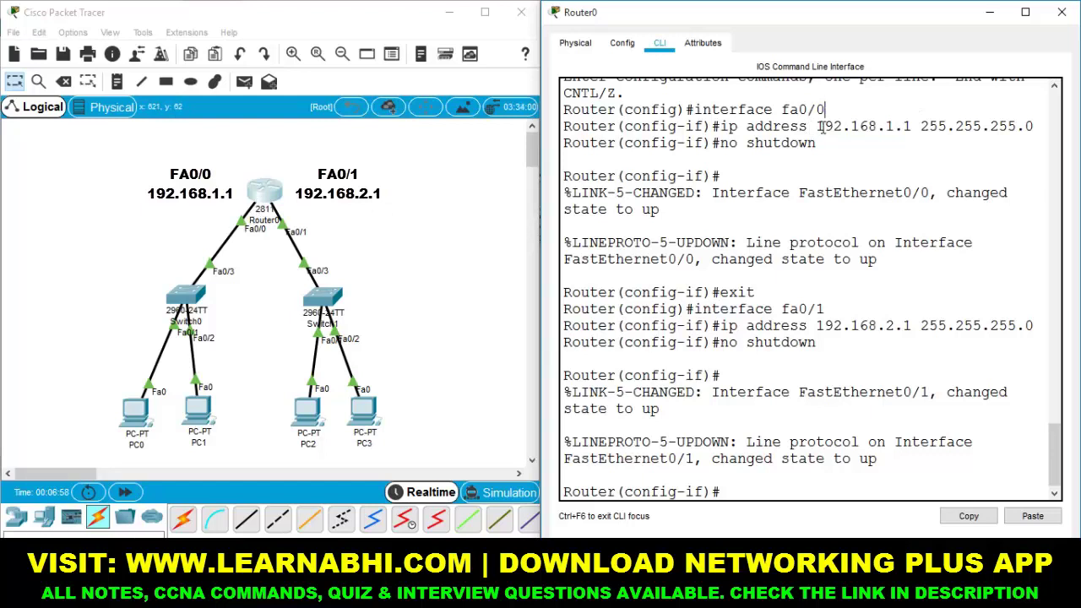
left_click_drag(818, 125, 911, 122)
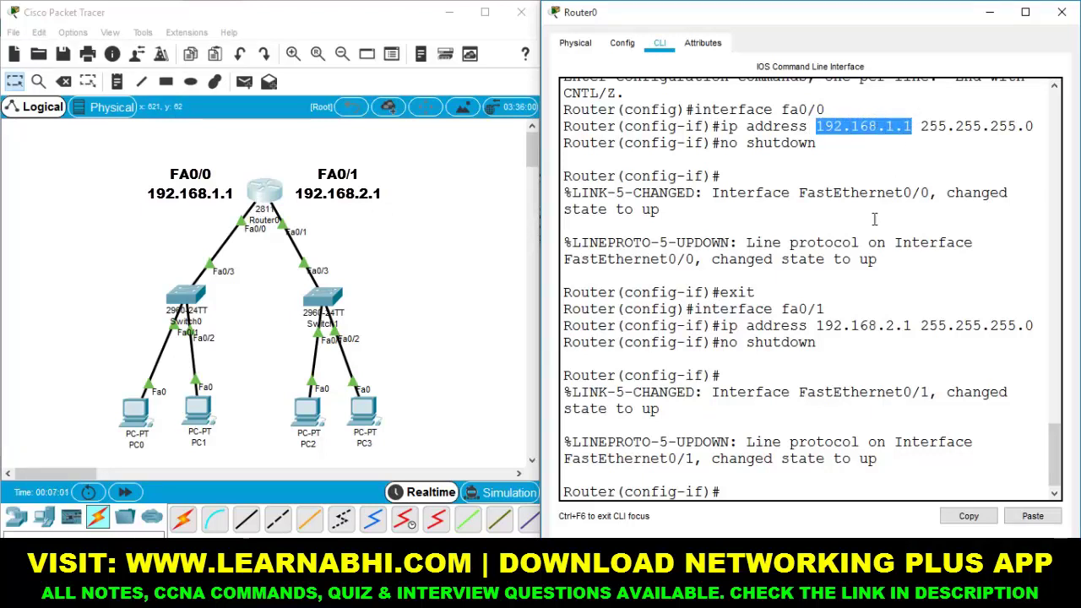
left_click_drag(818, 325, 914, 325)
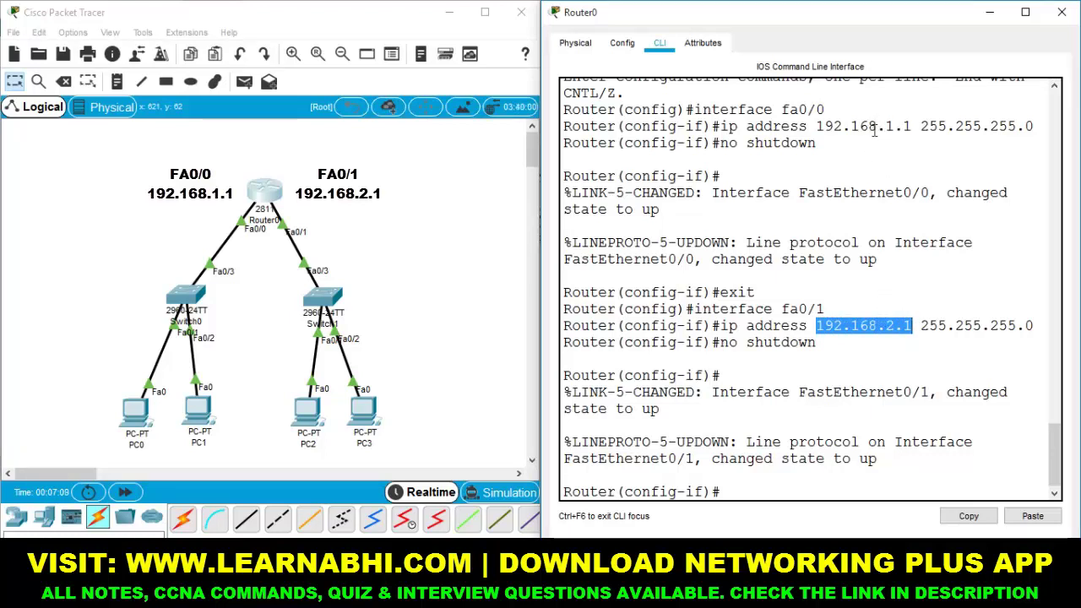
left_click_drag(884, 126, 891, 126)
left_click_drag(884, 325, 893, 325)
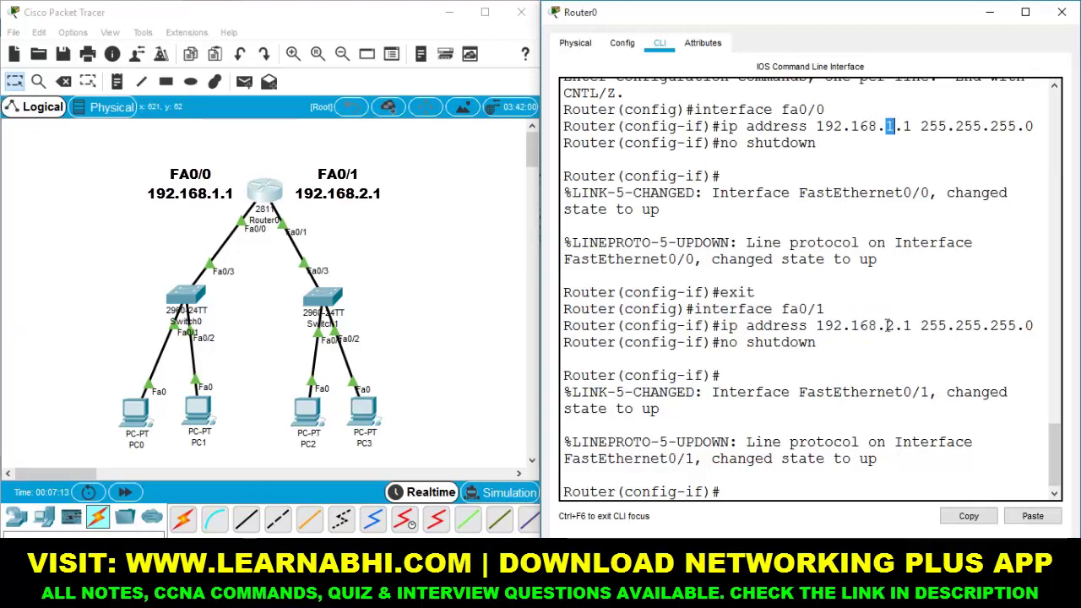
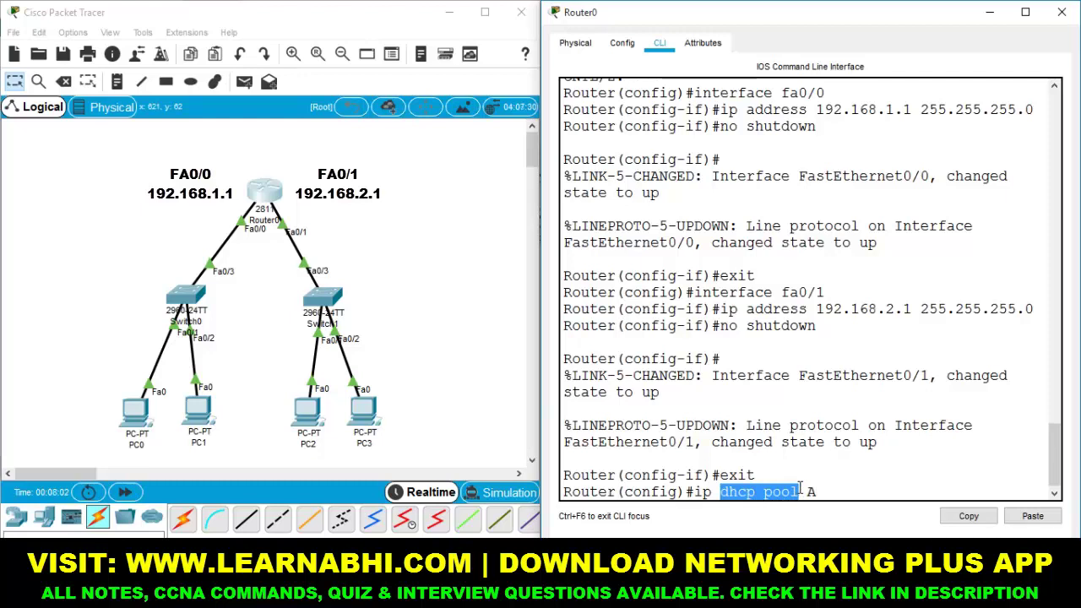
Create a DHCP pool named A on the router with the ip dhcp pool command.
left_click(800, 490)
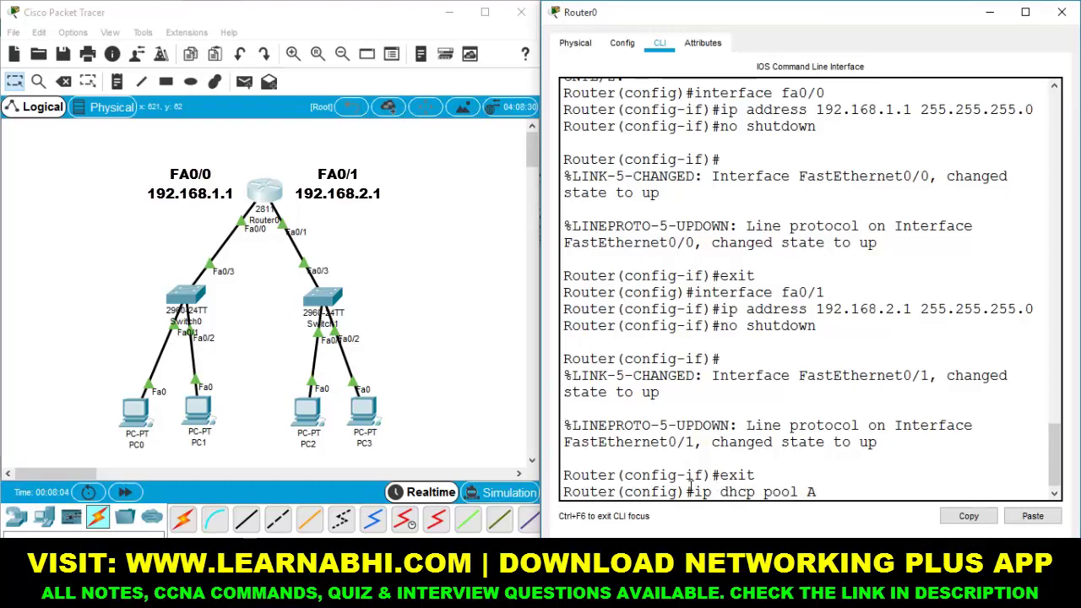
left_click_drag(720, 492, 798, 491)
left_click(807, 490)
left_click_drag(693, 491, 824, 492)
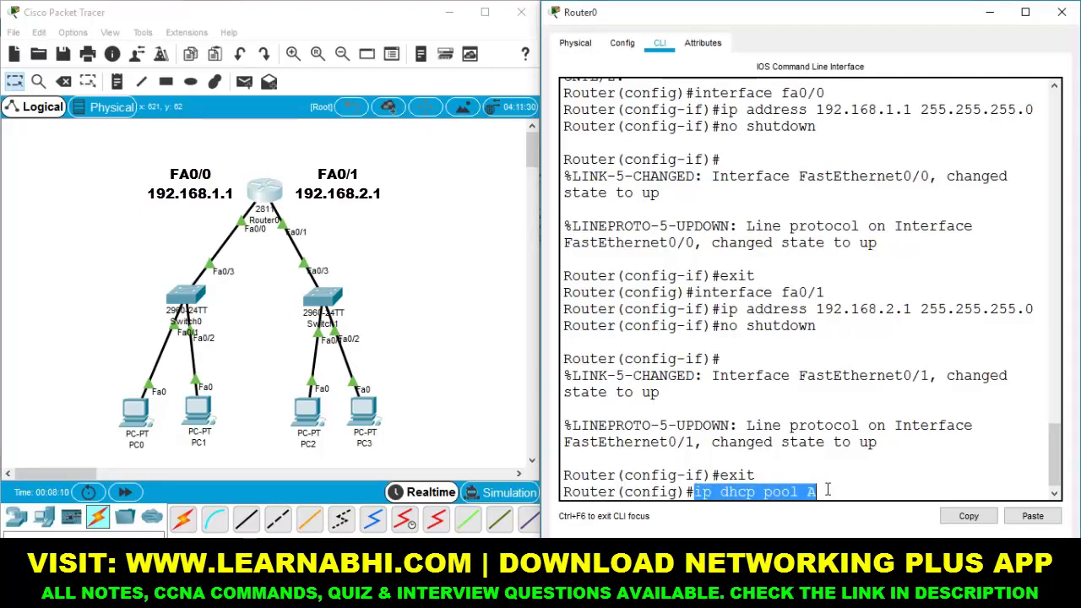
left_click(824, 492)
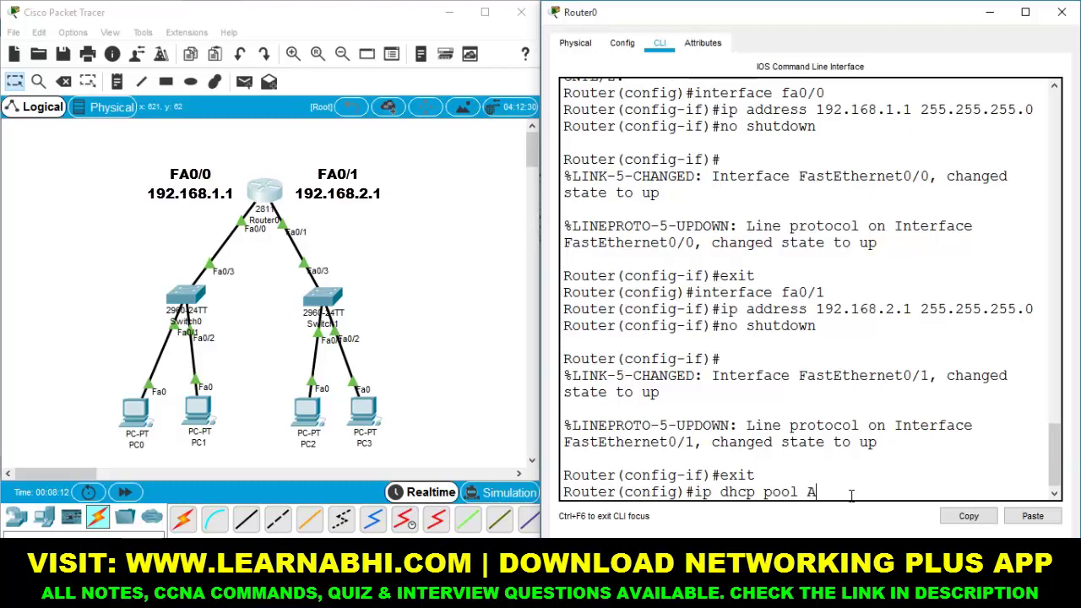
key("Return")
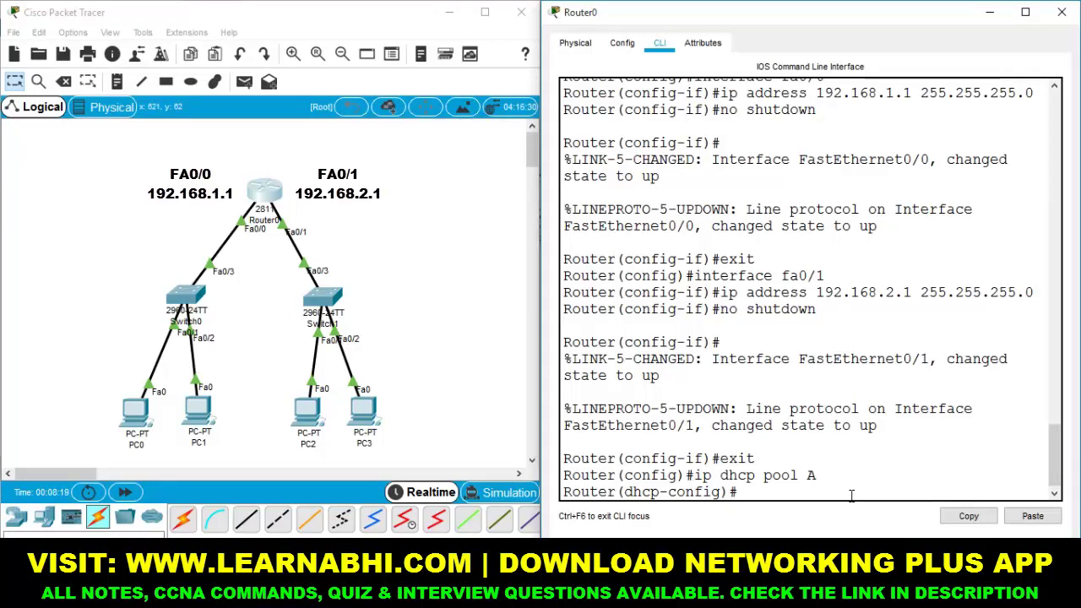
Assign network 192.168.1.0 with subnet mask 255.255.255.0 to DHCP pool A.
type("network")
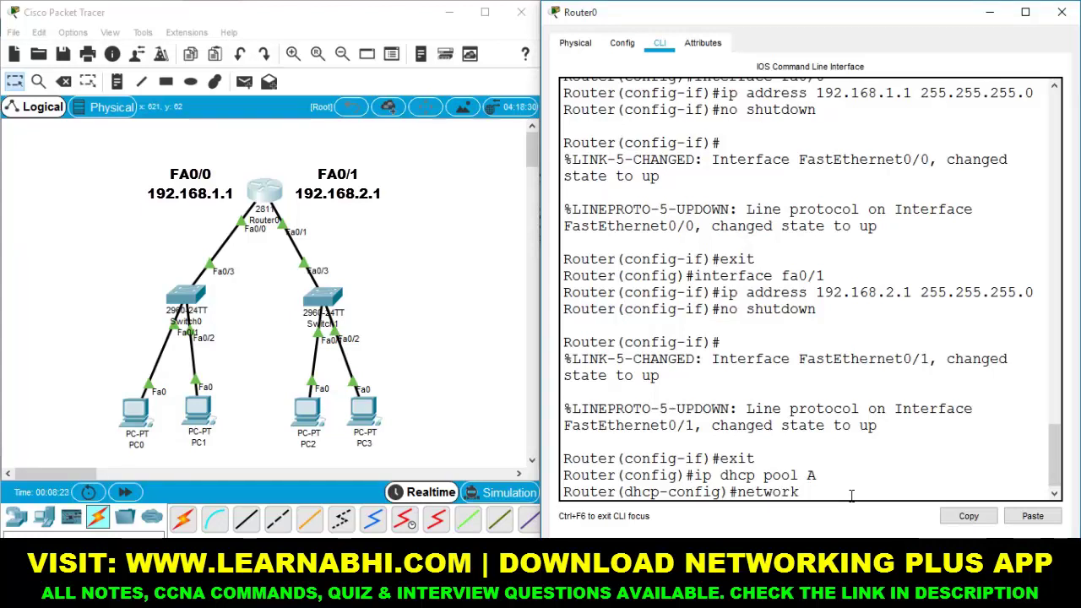
type(" 192.168.1.0")
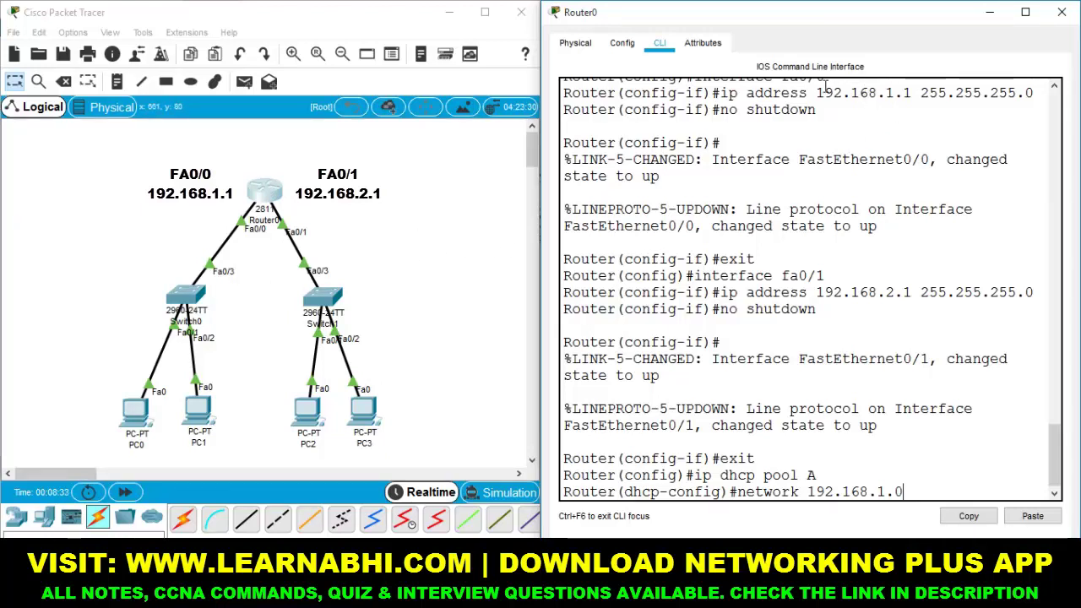
left_click_drag(816, 93, 911, 93)
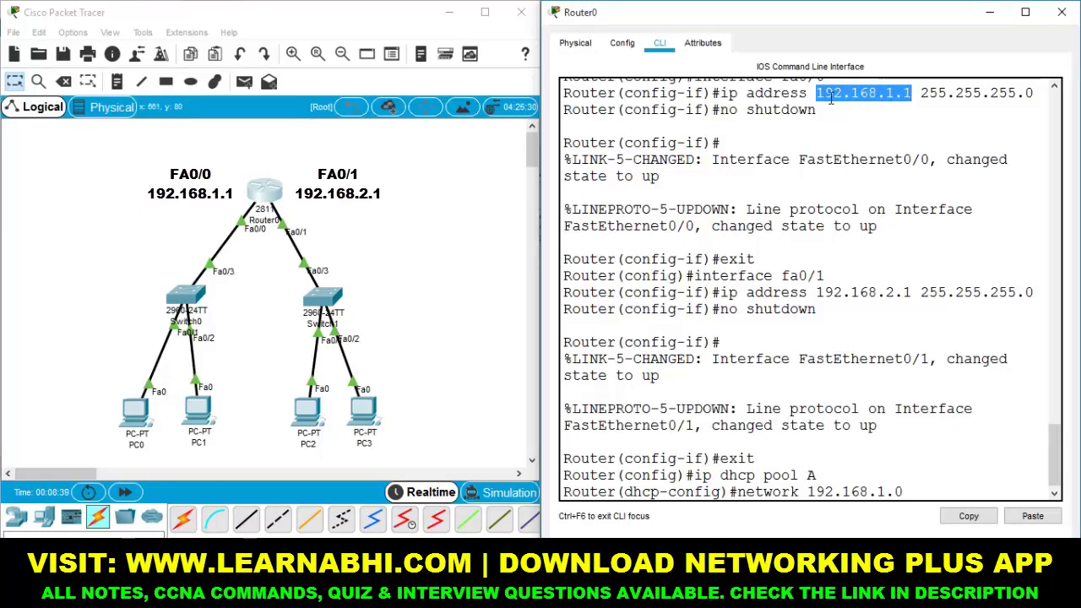
left_click(906, 89)
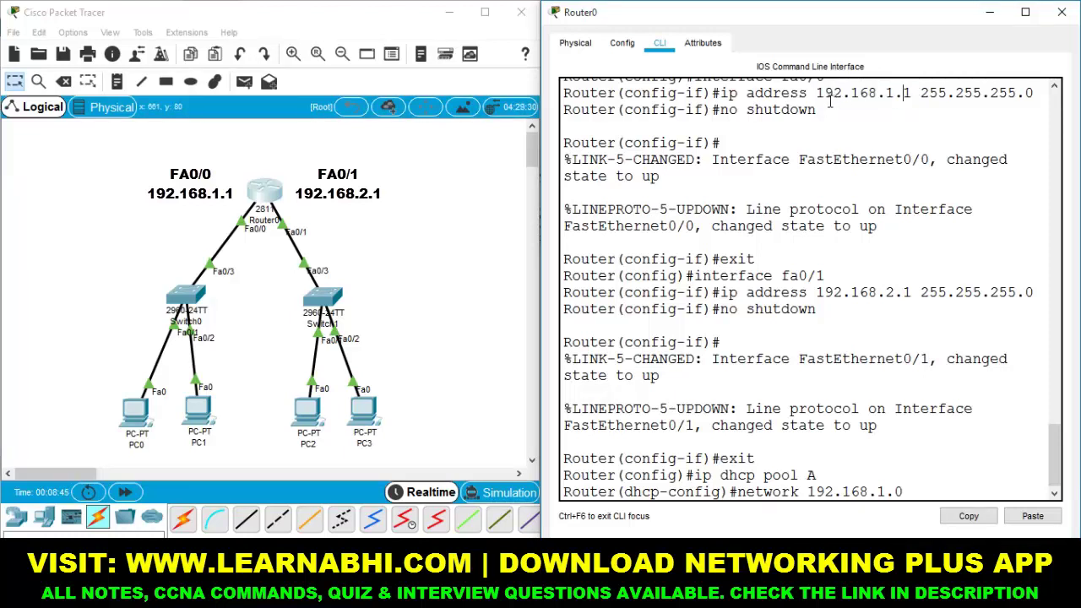
left_click_drag(817, 93, 920, 93)
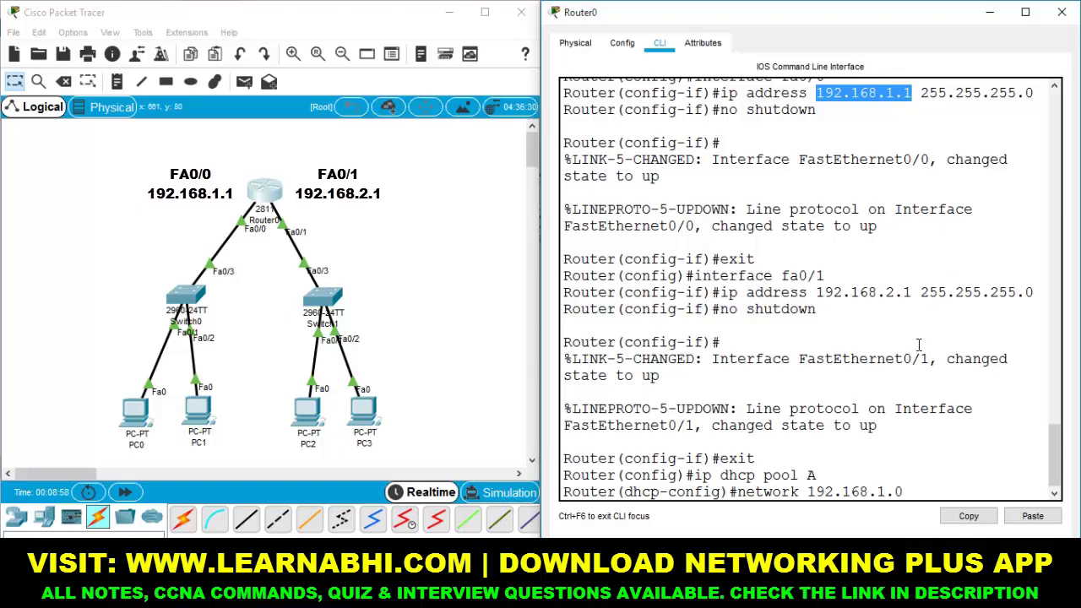
left_click_drag(807, 492, 918, 492)
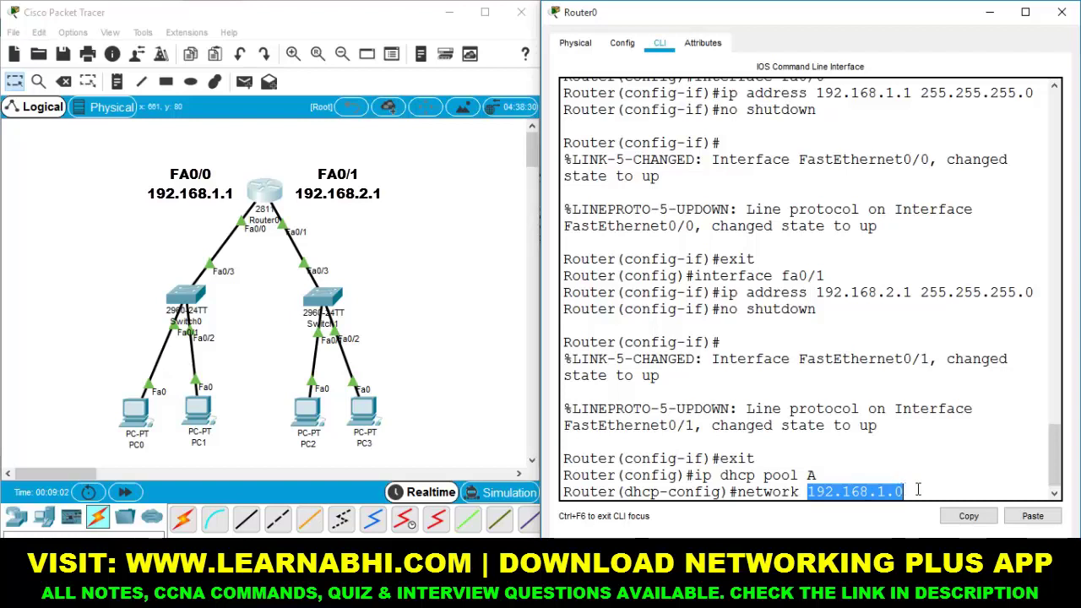
left_click(916, 490)
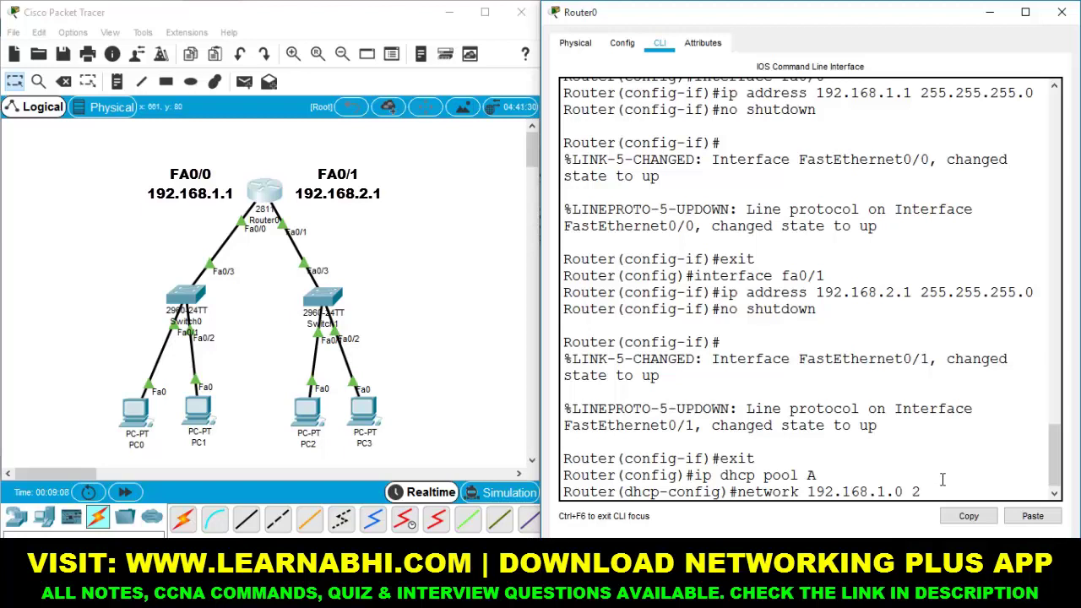
type("255.255.255.")
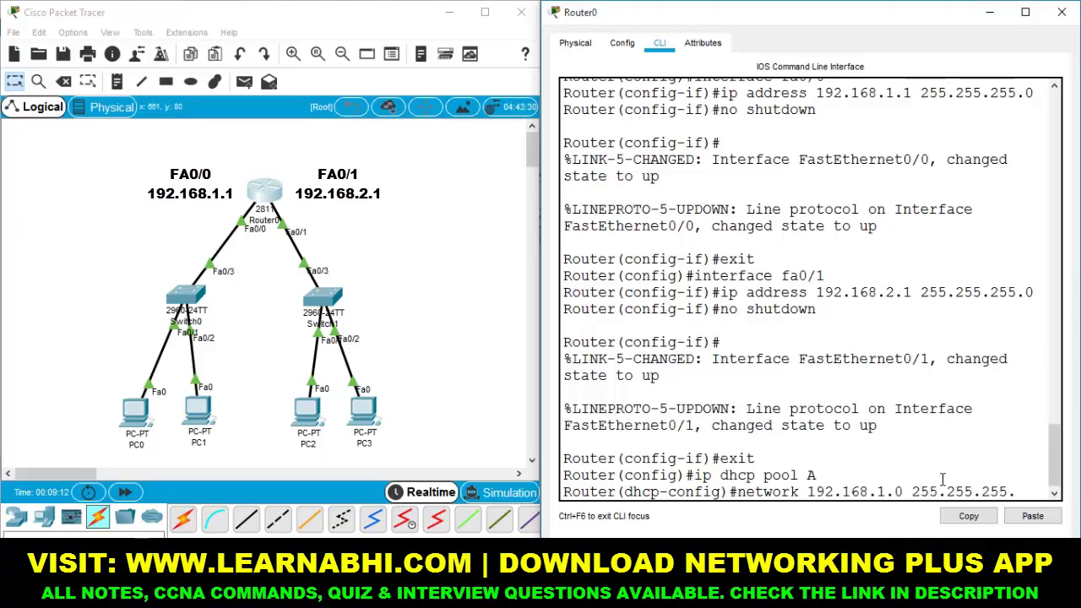
type("0")
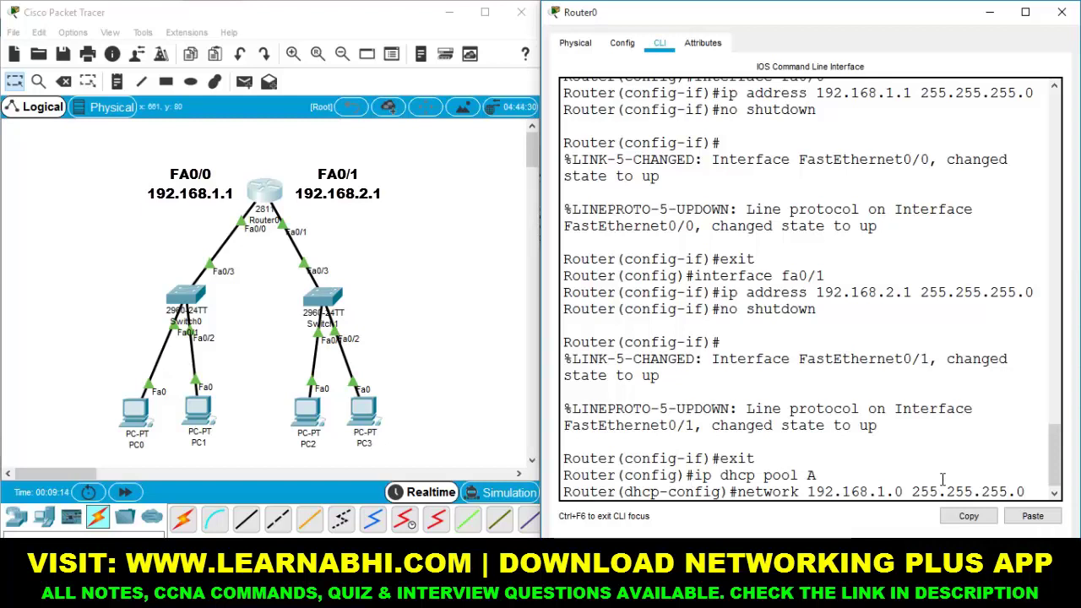
key("Return")
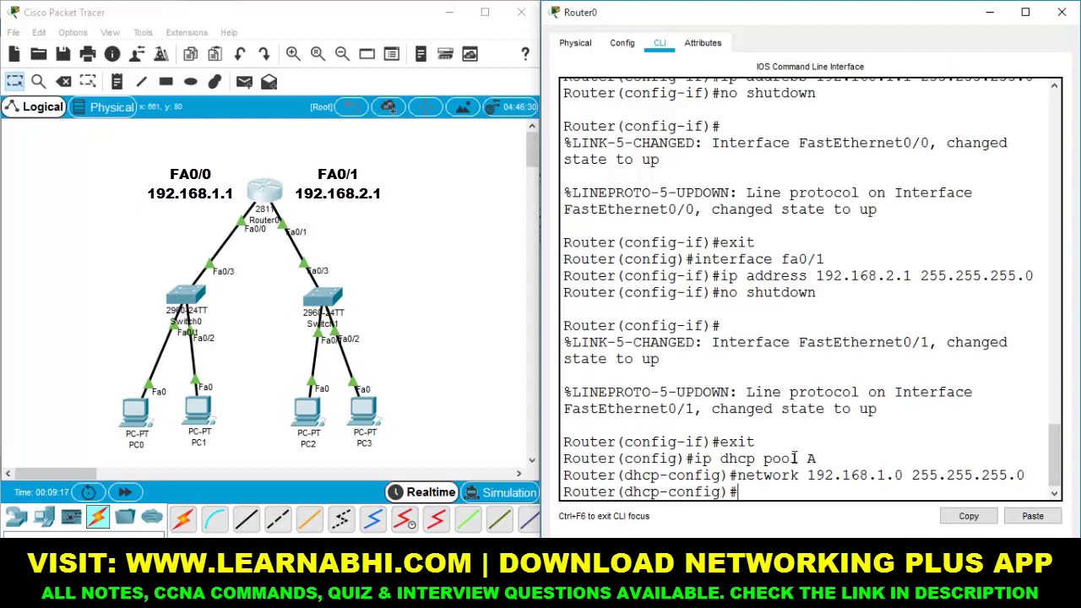
Review pool A's name and network entries and set its default gateway to 192.168.1.1 with the default command.
left_click_drag(719, 459, 834, 466)
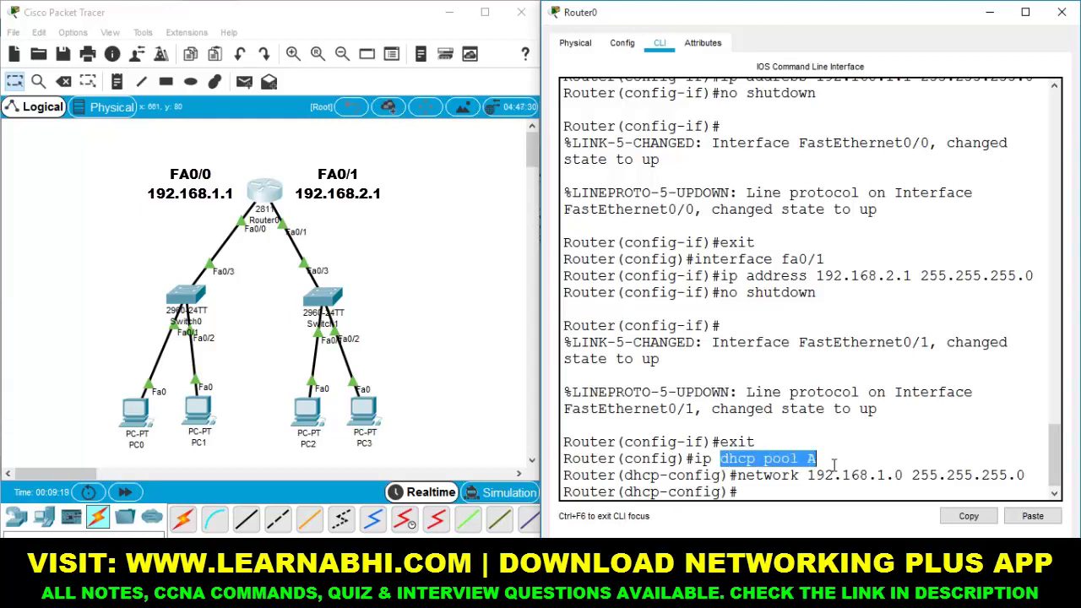
left_click(835, 464)
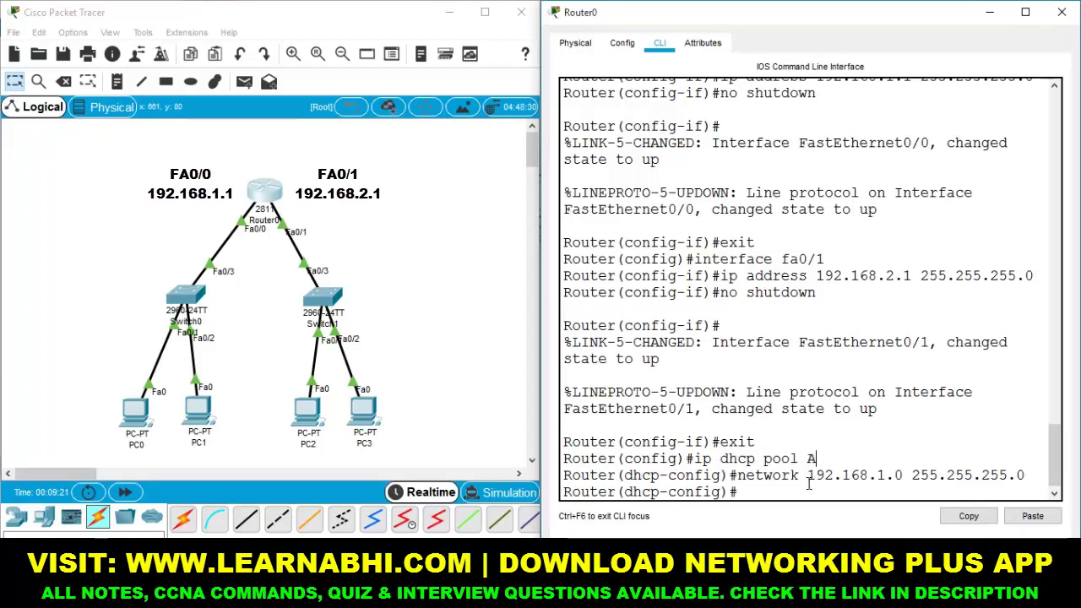
left_click_drag(807, 475, 902, 476)
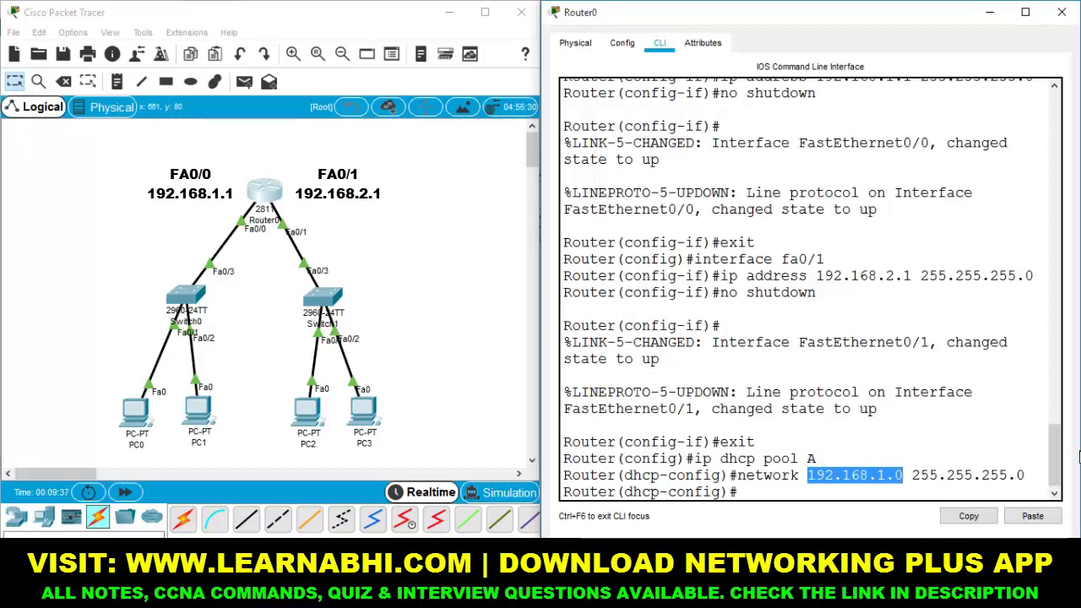
left_click(903, 474)
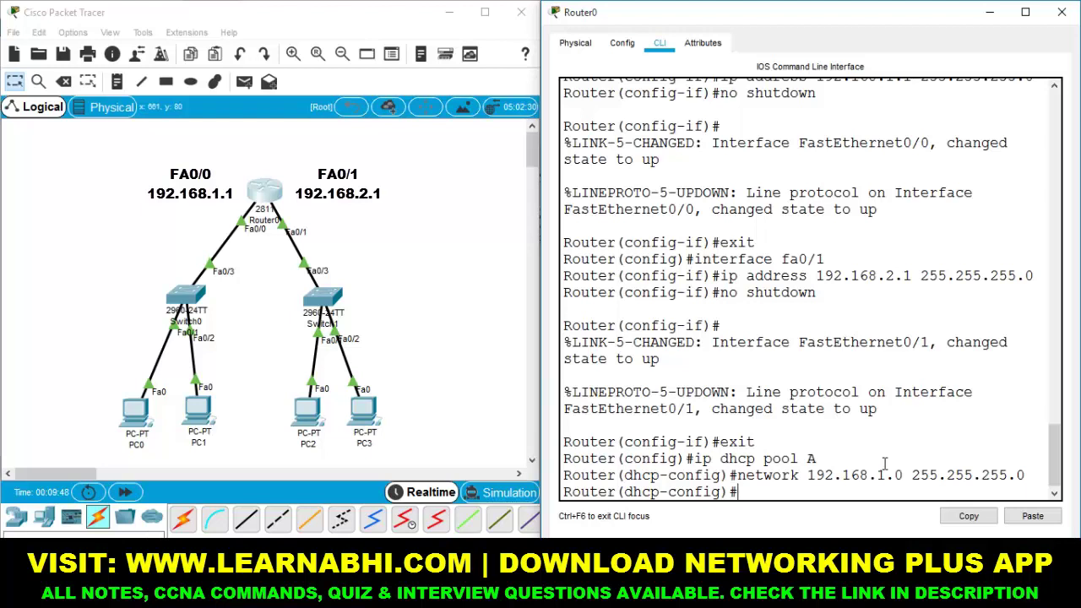
type("defau")
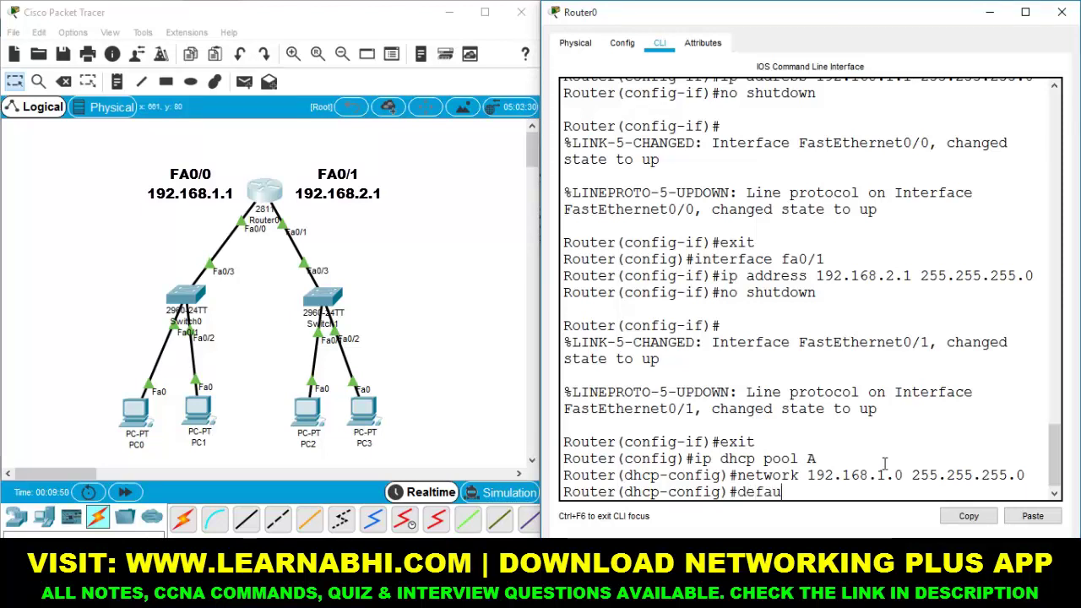
type("lt")
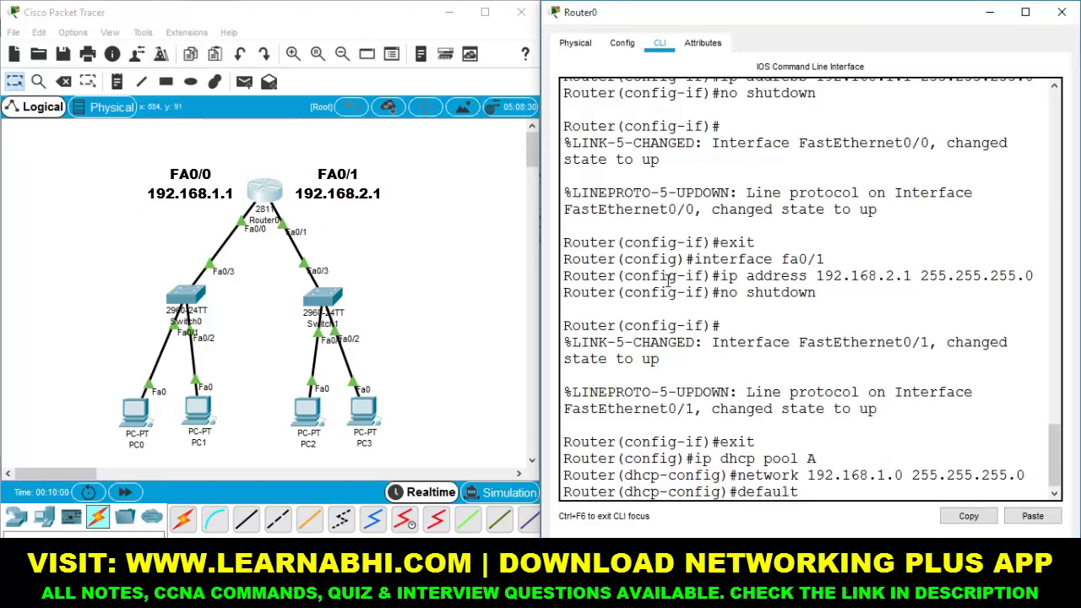
type("68.1.1")
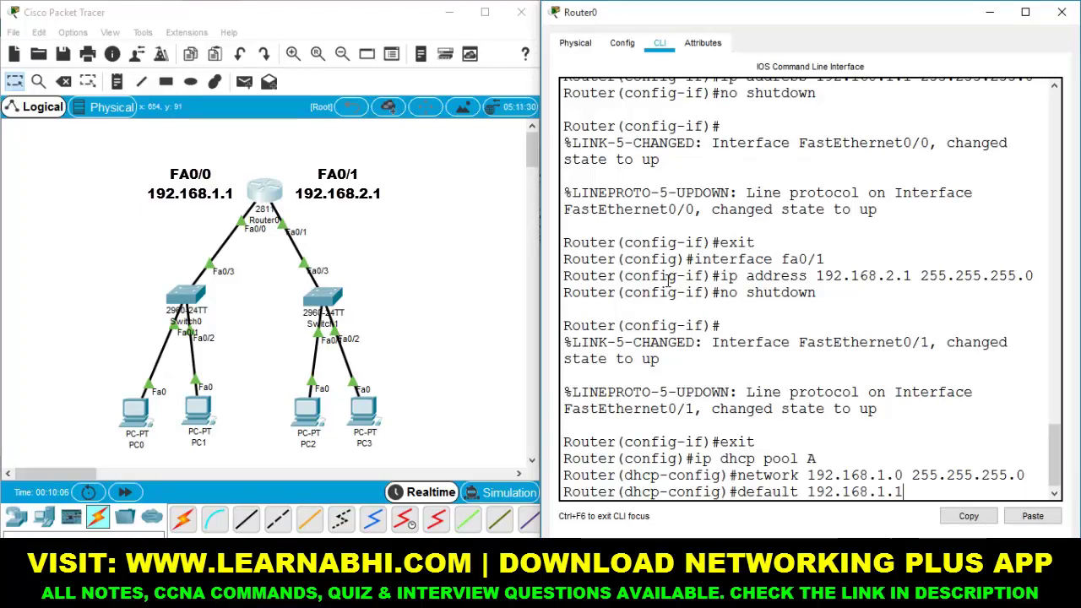
key("Return")
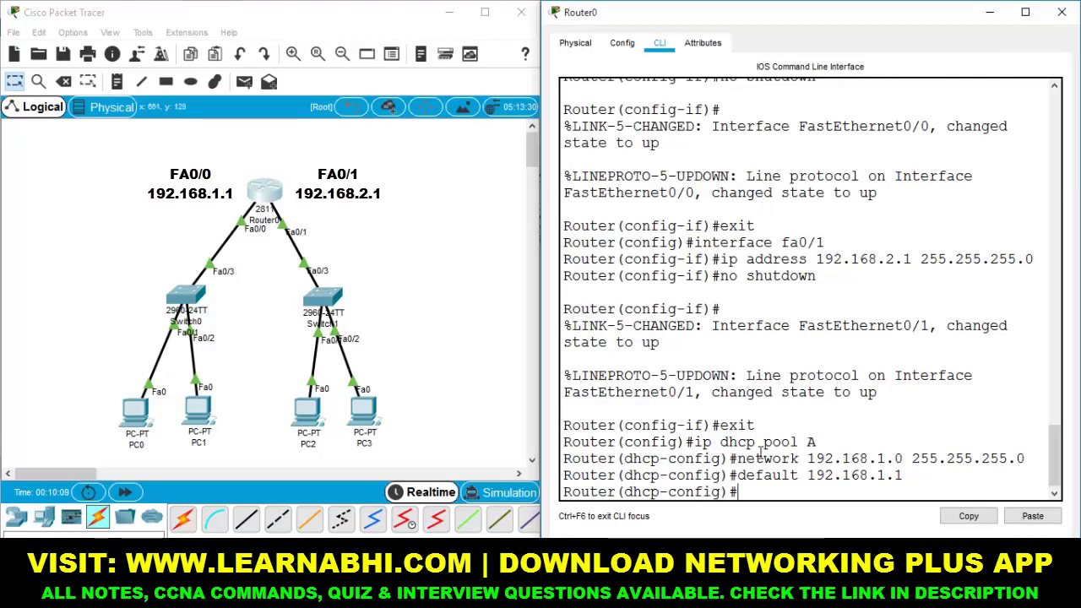
Exit pool A's configuration and create a second DHCP pool named B.
left_click_drag(694, 441, 861, 447)
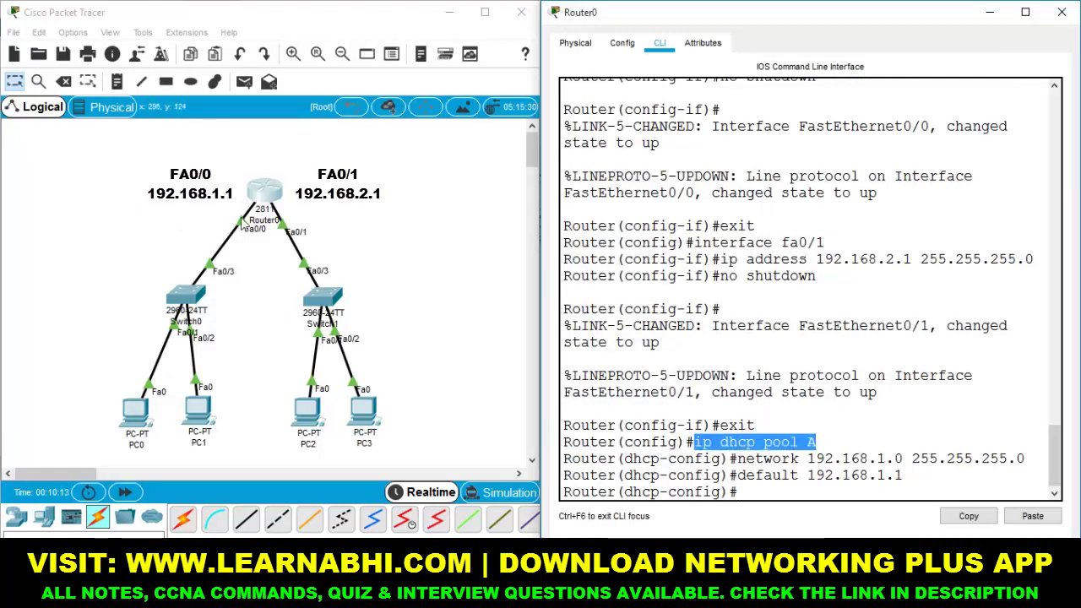
left_click(919, 471)
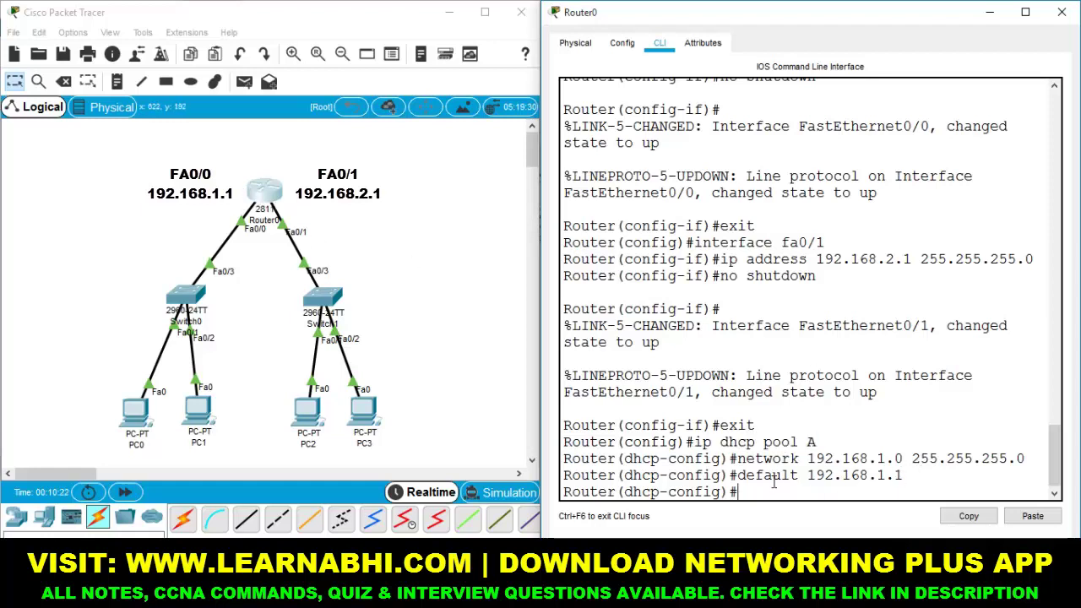
type("exit")
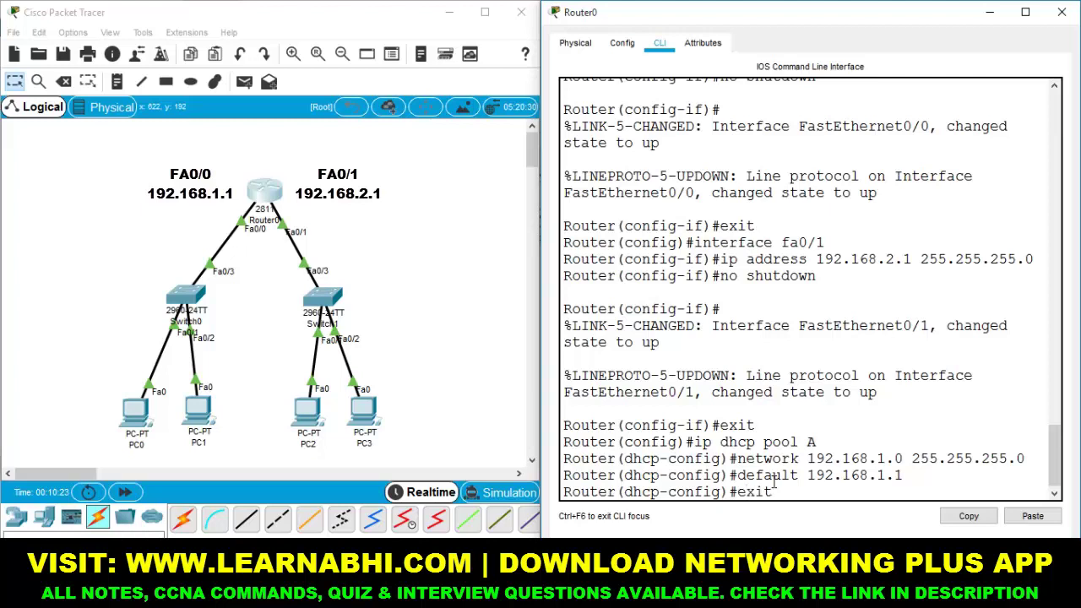
key("Return")
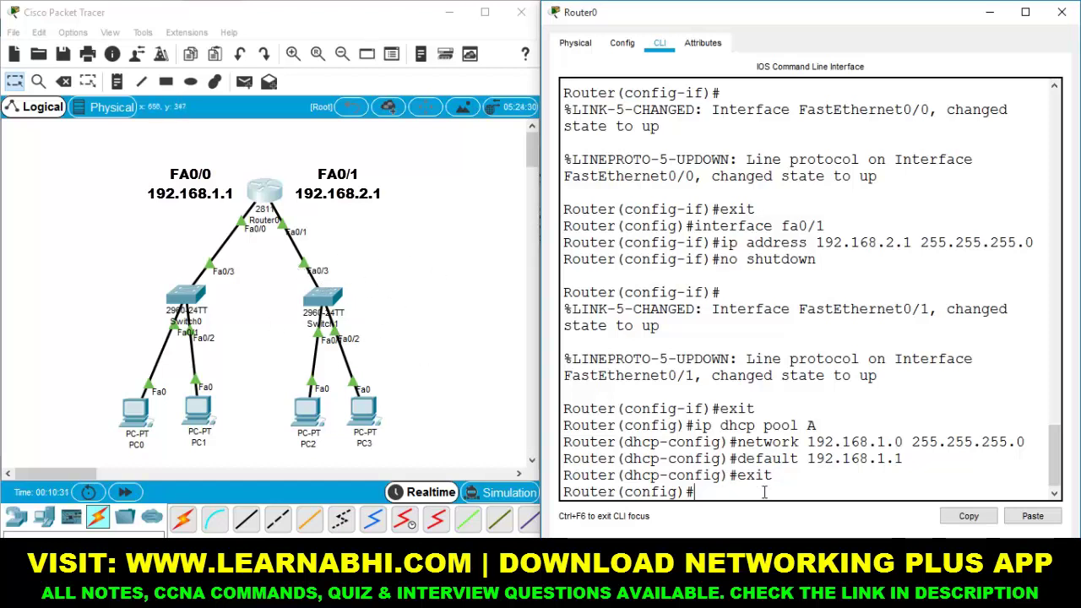
type("ip dhcp")
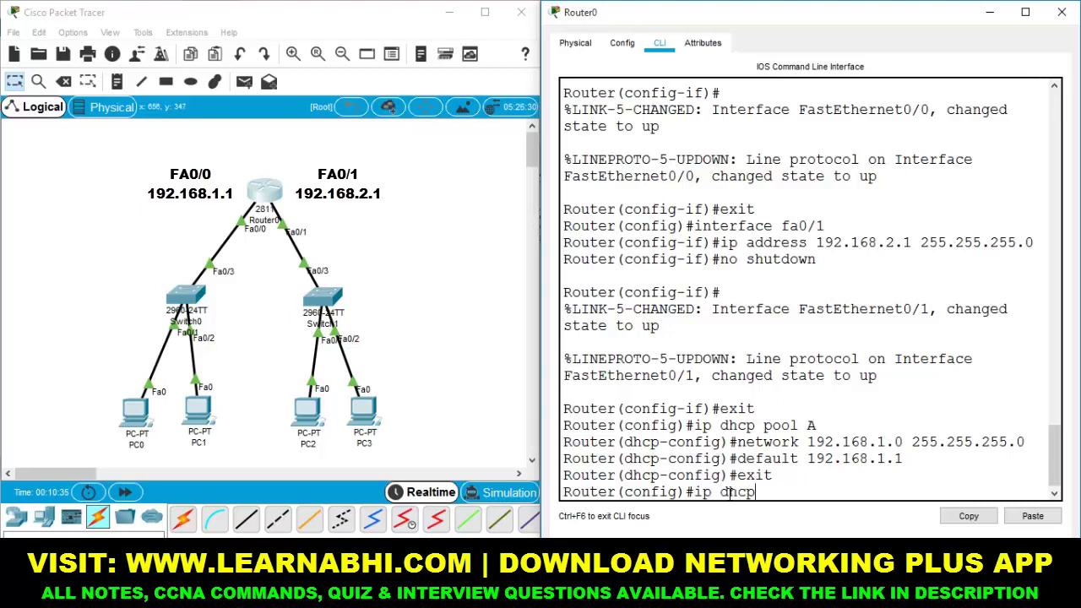
type(" pool B")
key("Return")
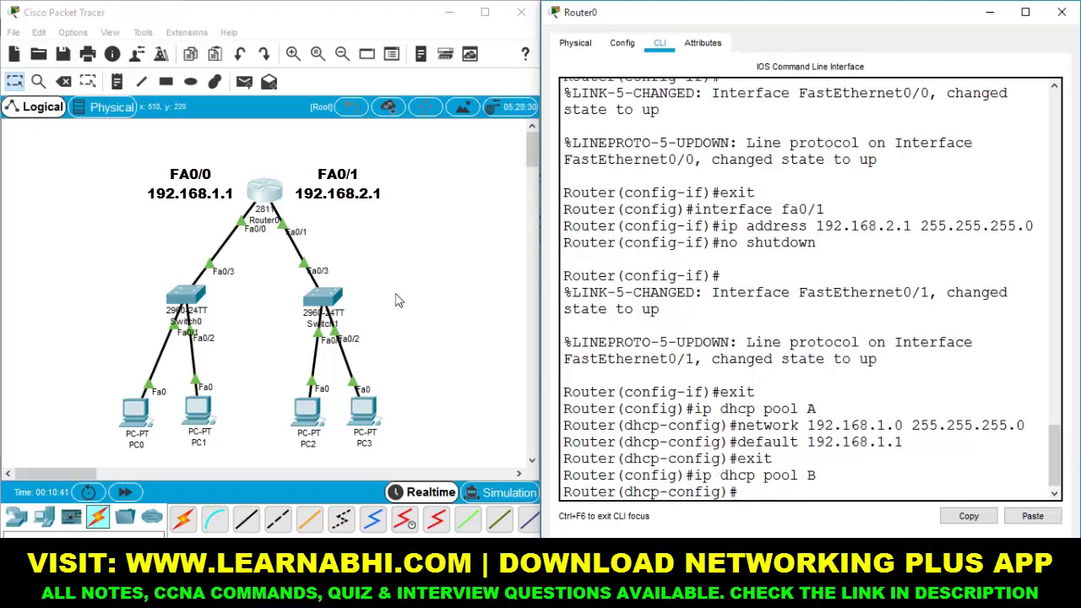
Assign network 192.168.2.0 with subnet mask 255.255.255.0 to DHCP pool B, checking it against the fa0/1 address.
left_click_drag(799, 474, 817, 475)
left_click(796, 494)
type("network")
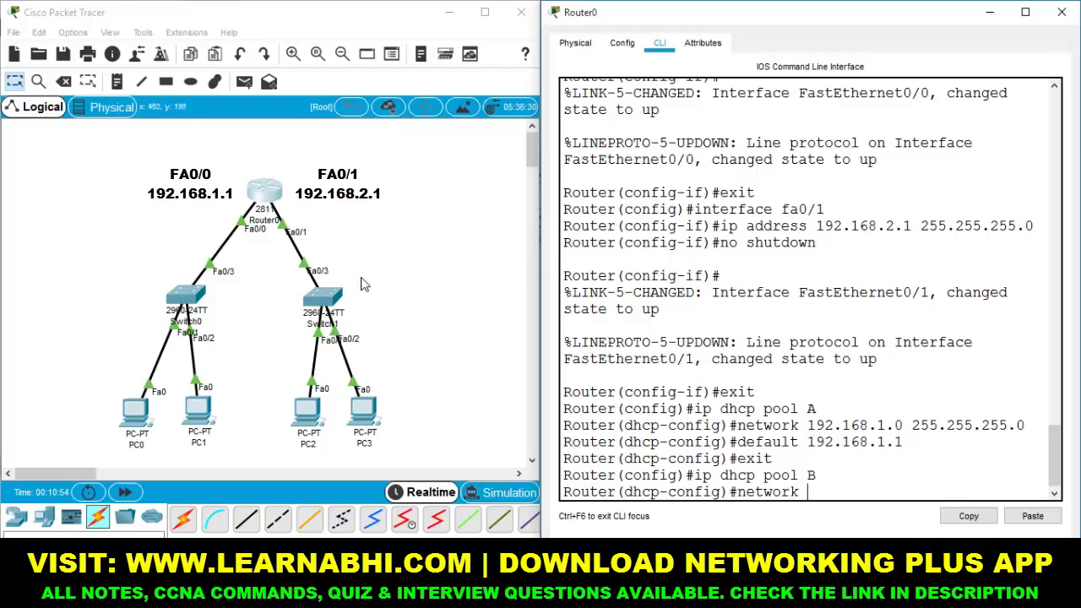
type(" 192.168")
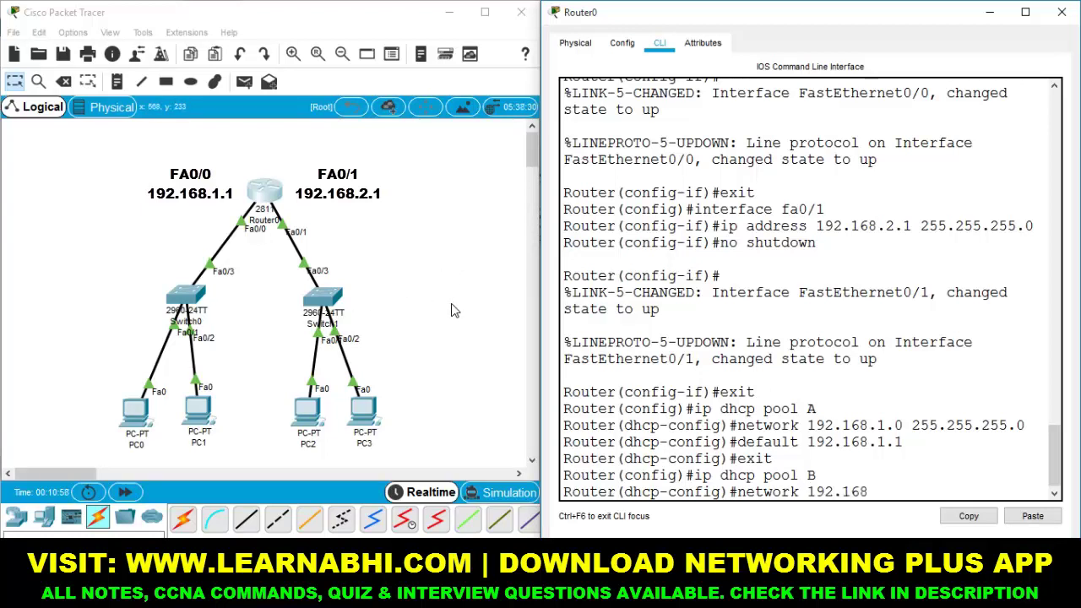
type(".2.0")
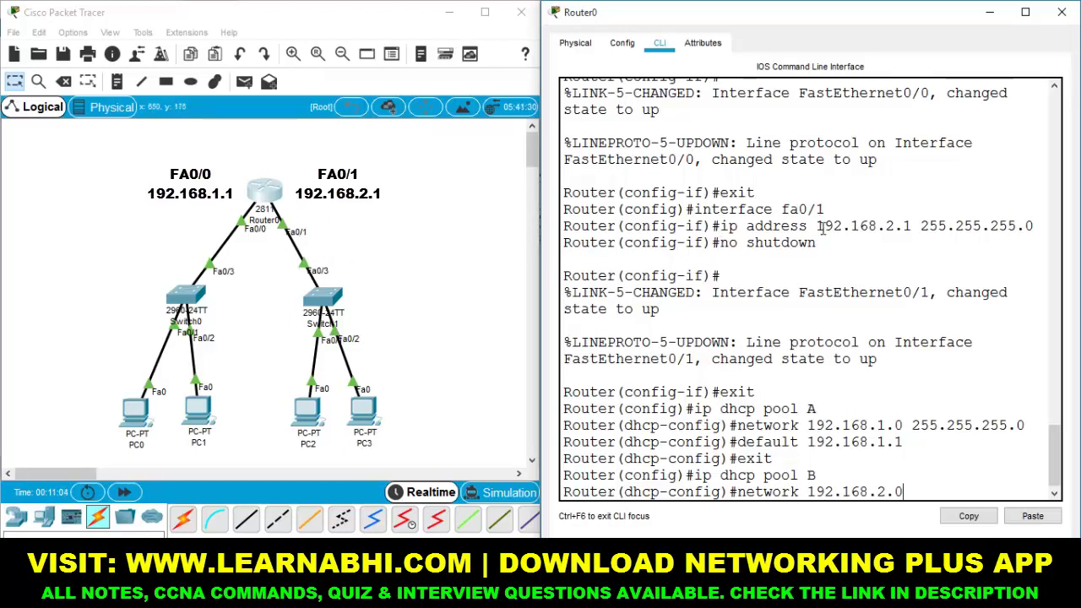
left_click_drag(818, 225, 914, 225)
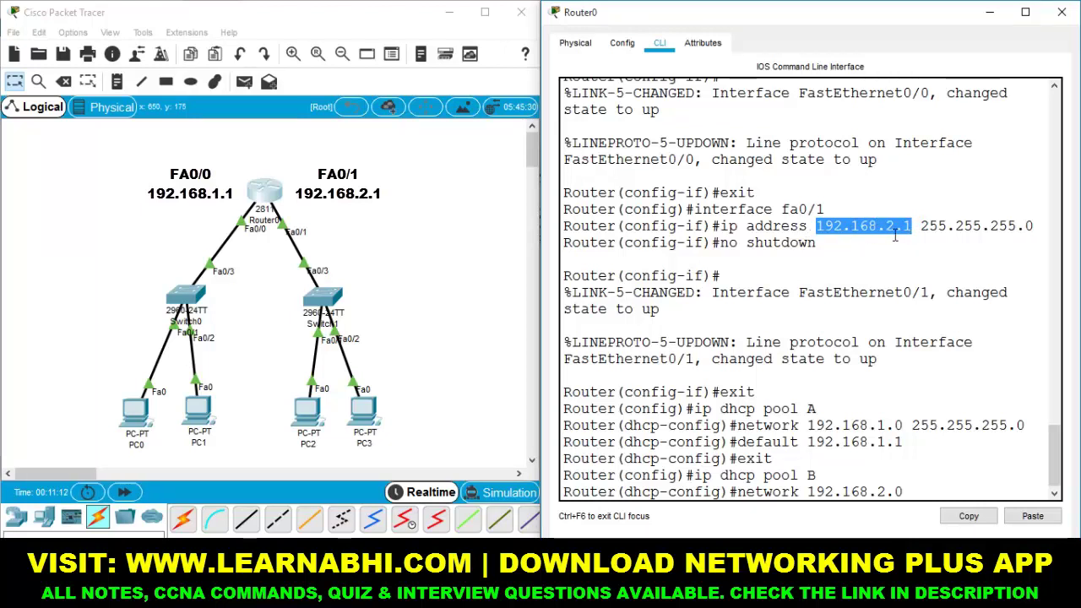
left_click(903, 222)
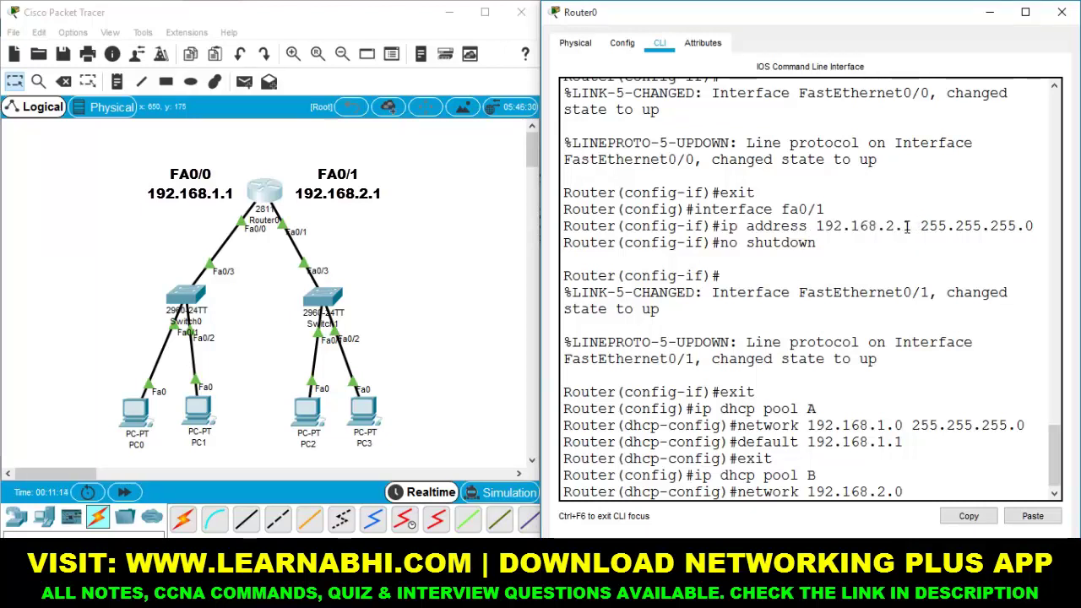
left_click_drag(901, 223, 917, 223)
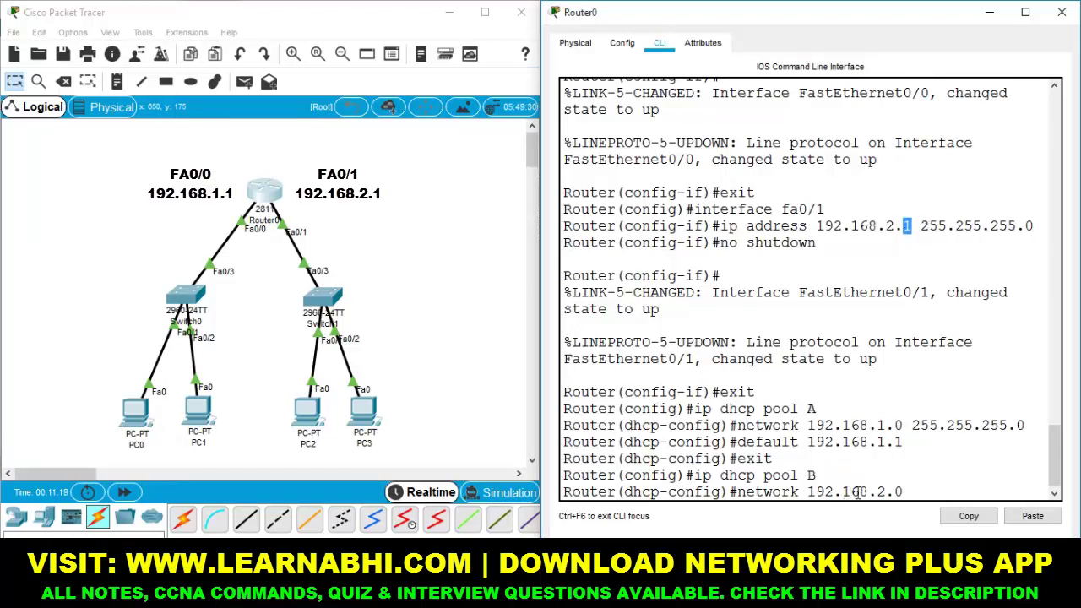
left_click(913, 493)
type("255.255.255.0")
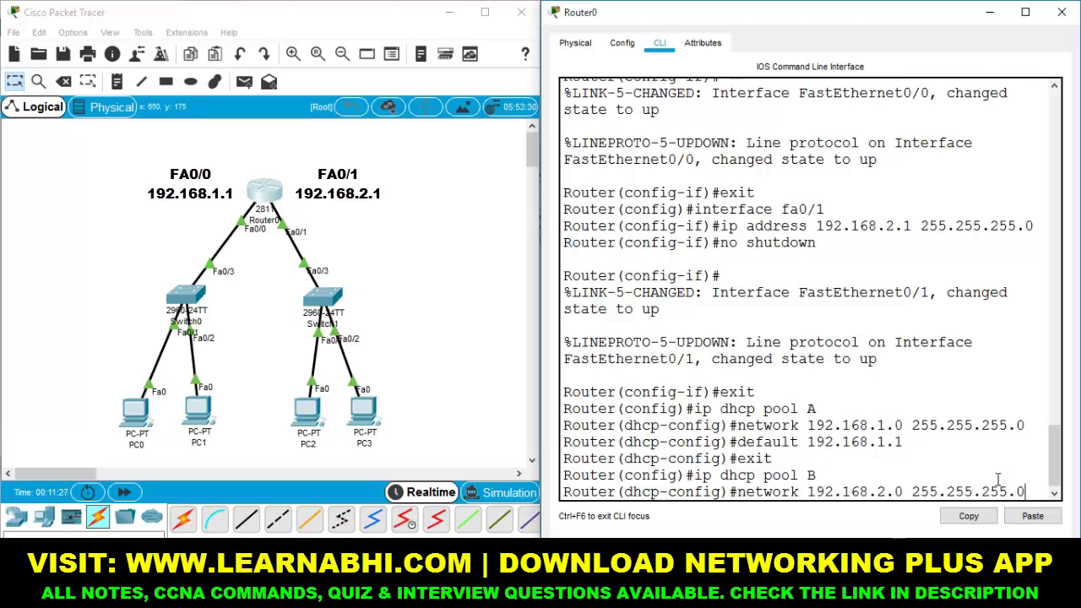
key("Return")
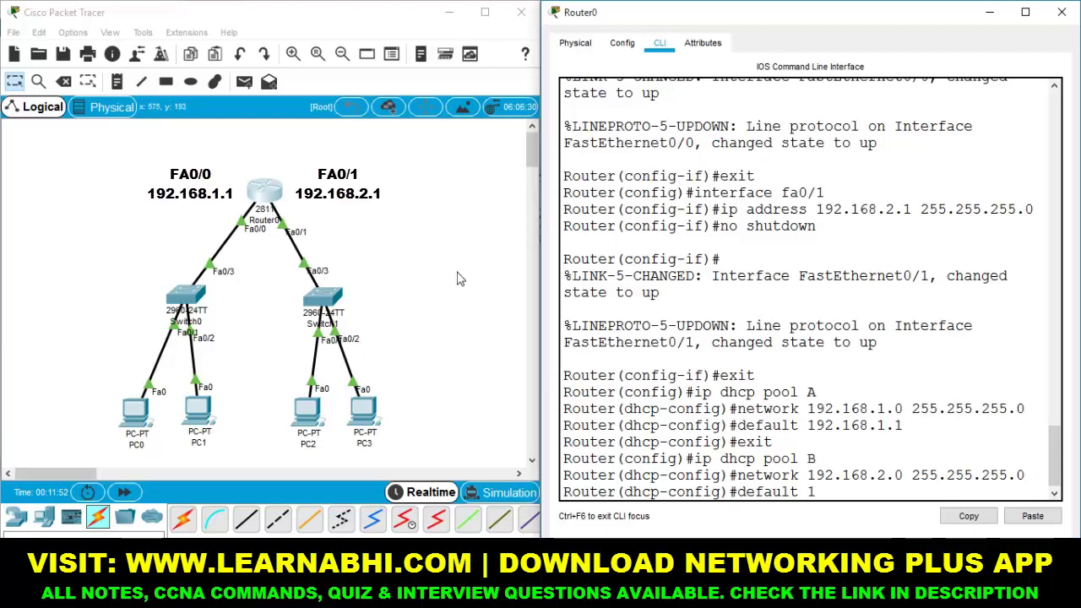
Set DHCP pool B's default gateway to 192.168.2.1 with the default command and exit to global configuration mode.
type(".168.2.1")
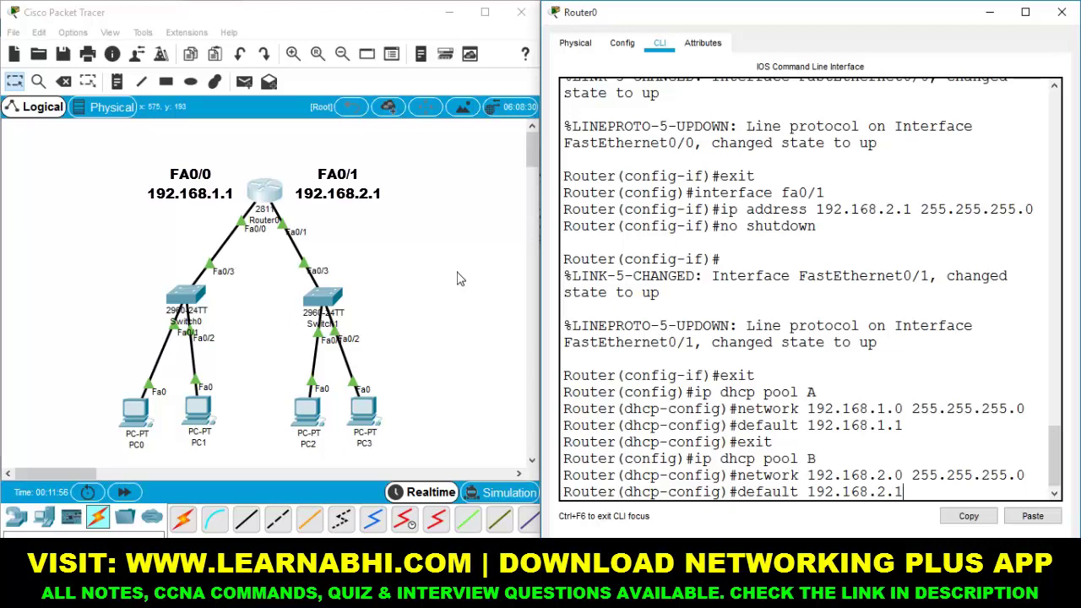
key("Return")
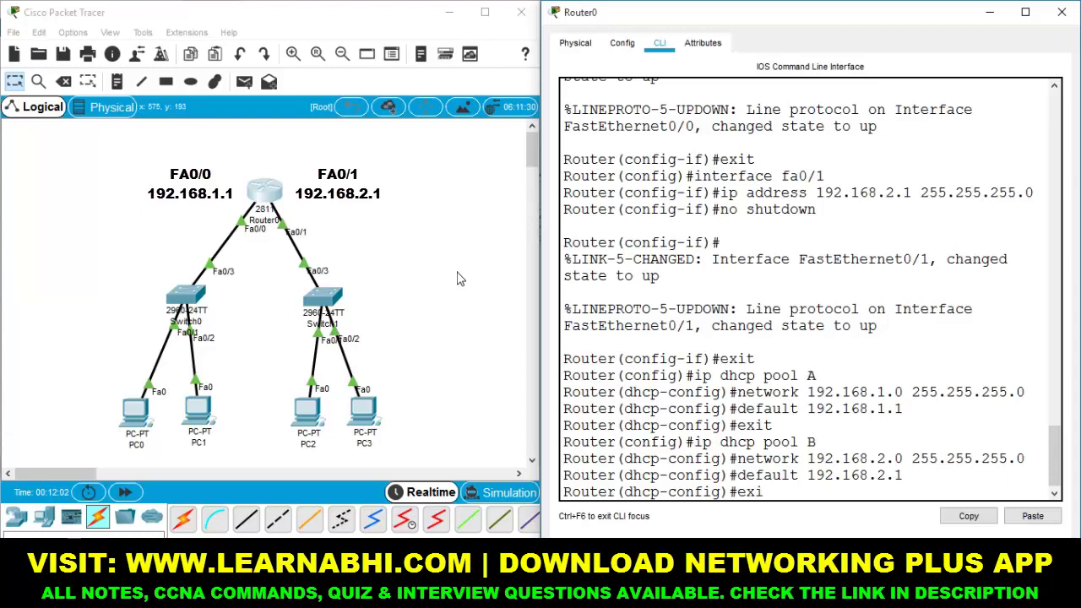
type("exit")
key("Return")
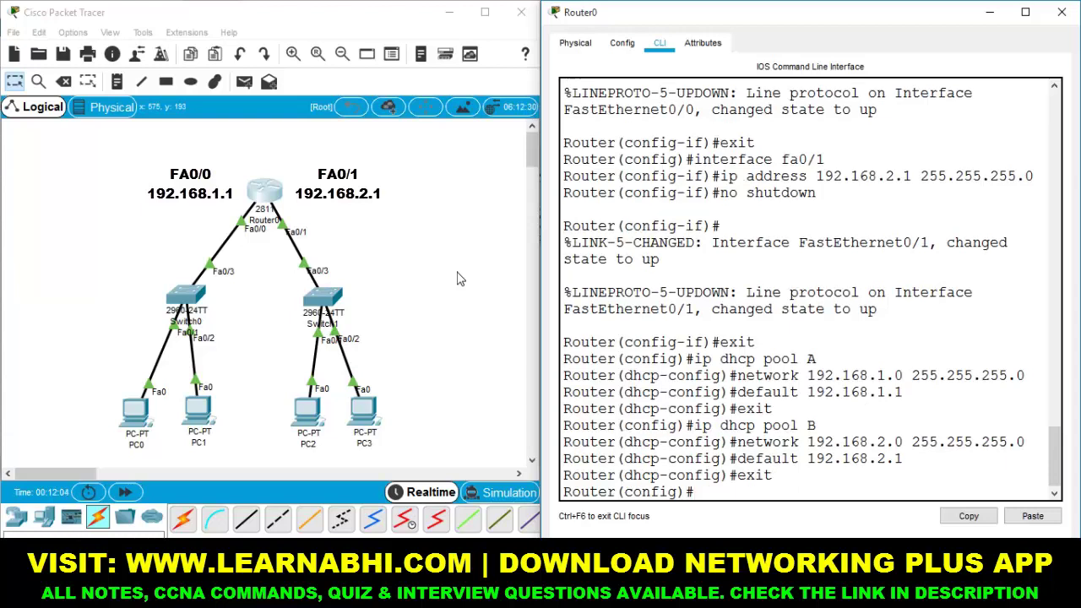